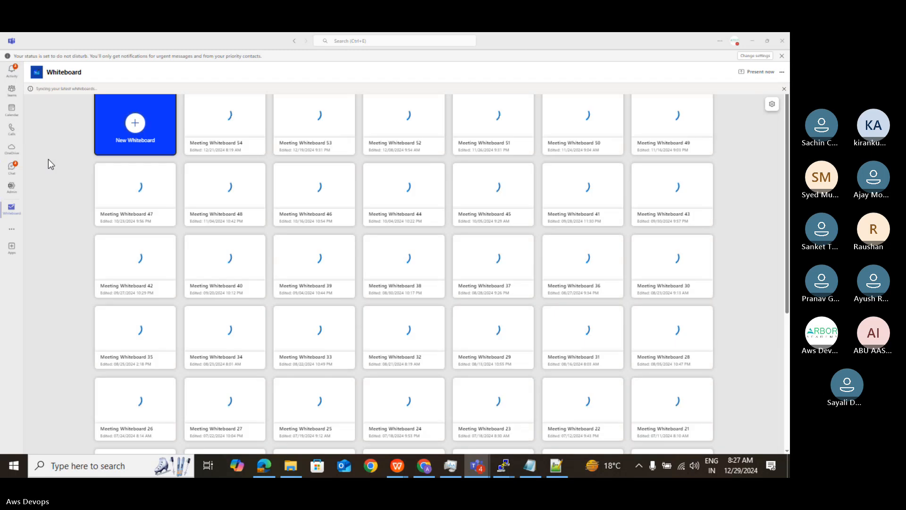
- Create a new whiteboard and add a slightly widened text box reading "AWS PROJECT" near the top of the canvas
{"action": "left_click", "coordinate": [135, 123]}
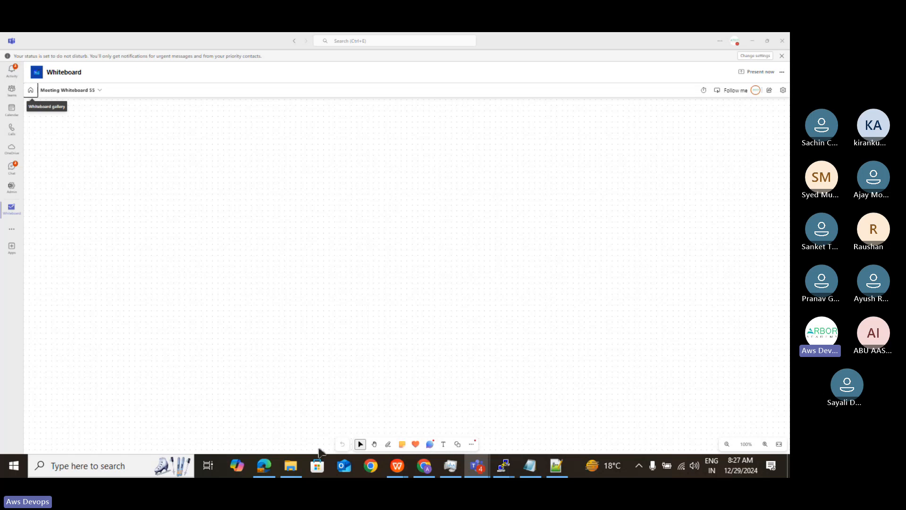
{"action": "left_click", "coordinate": [443, 444]}
{"action": "left_click", "coordinate": [279, 112]}
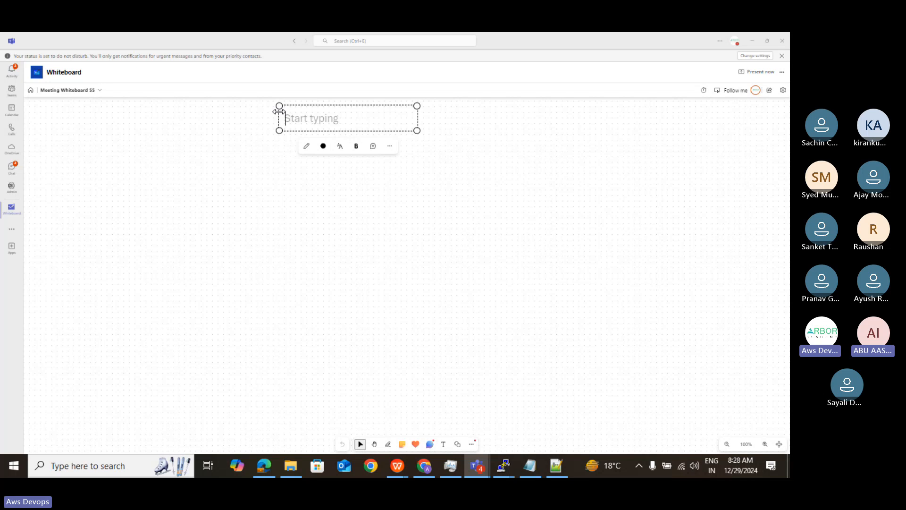
{"action": "type", "text": "A"}
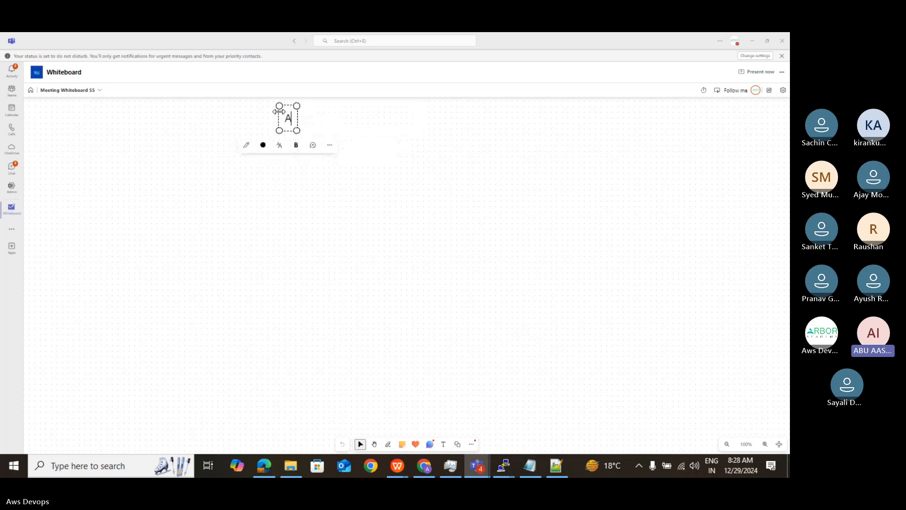
{"action": "type", "text": "WS"}
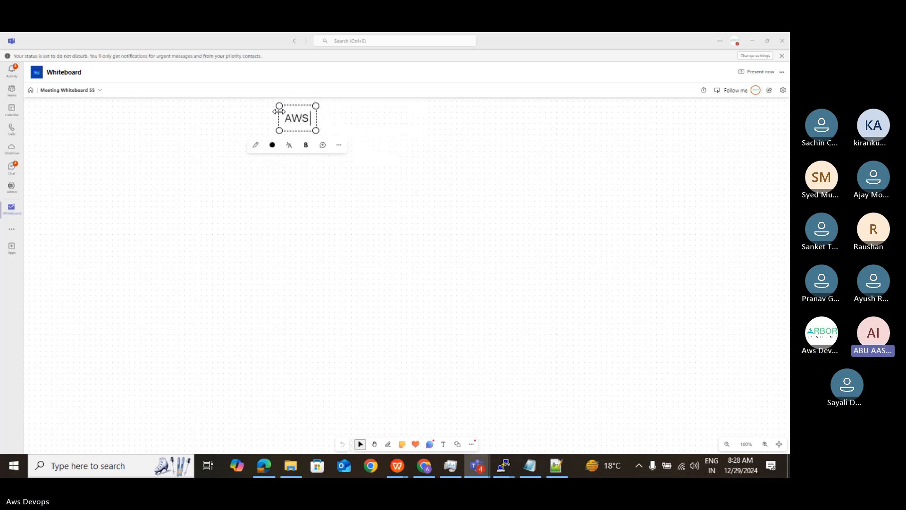
{"action": "type", "text": " PR"}
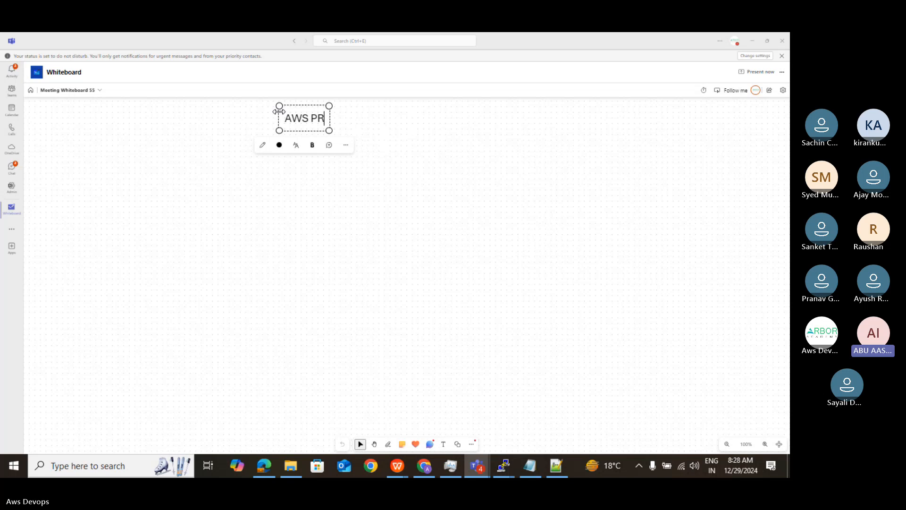
{"action": "type", "text": "OJECC"}
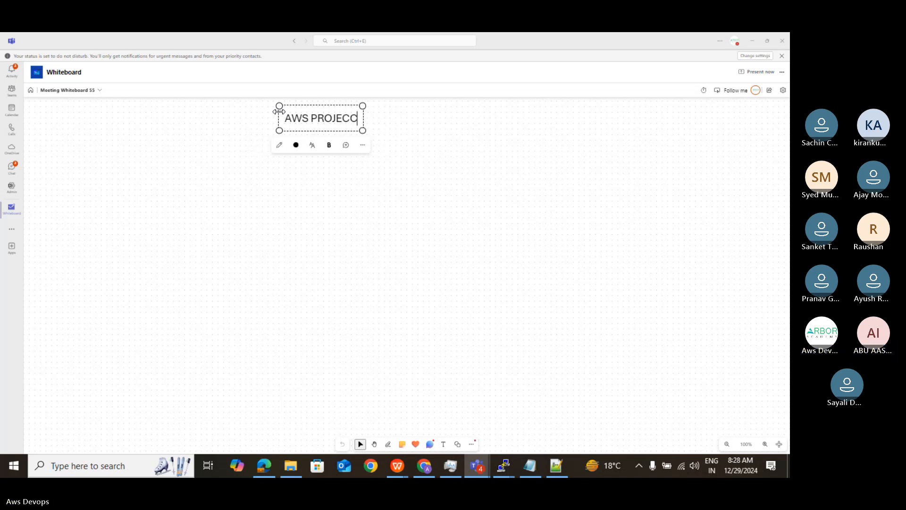
{"action": "type", "text": "T"}
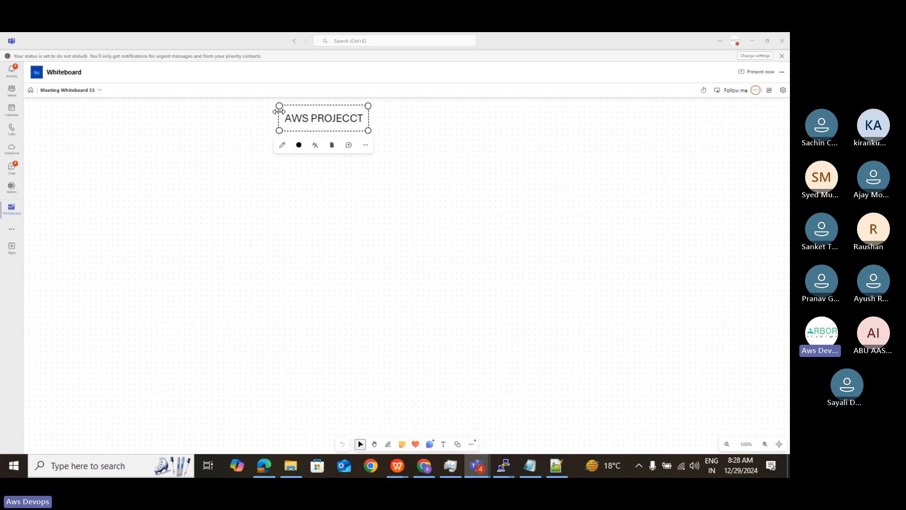
{"action": "key", "text": "BackSpace"}
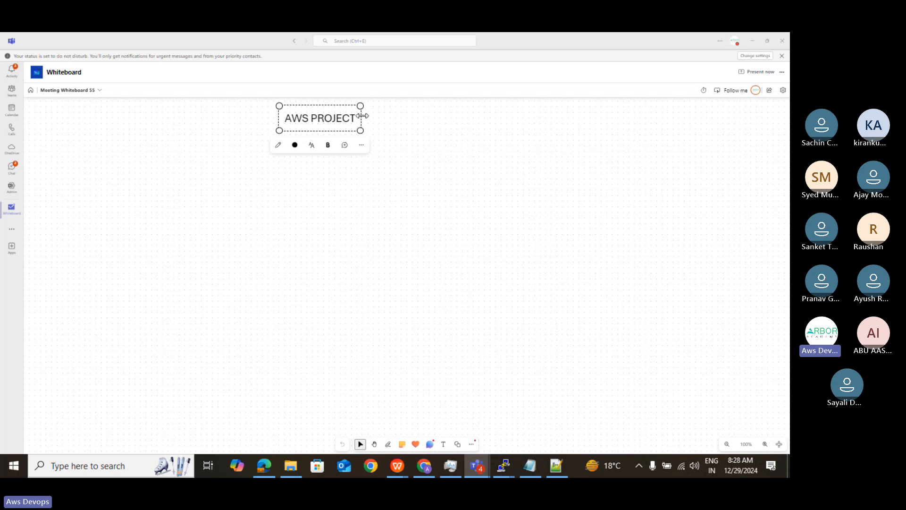
{"action": "left_click_drag", "start_coordinate": [362, 116], "coordinate": [381, 115]}
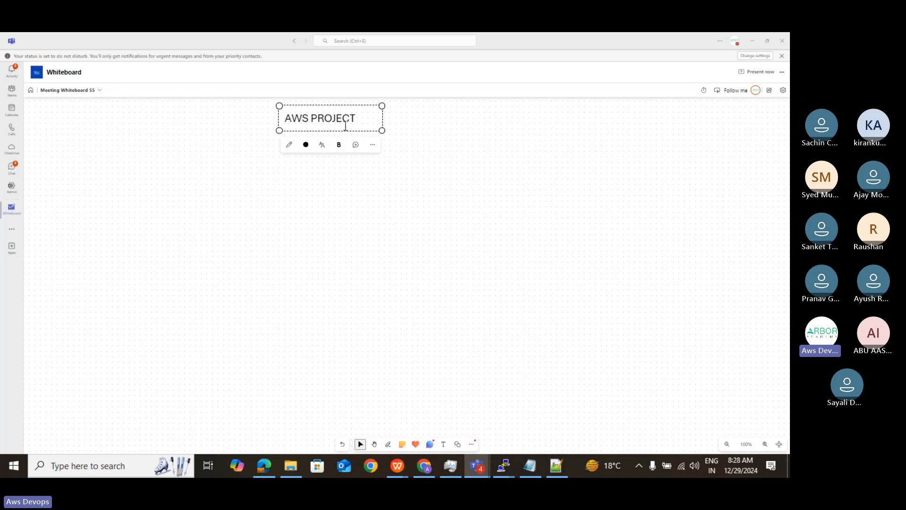
{"action": "left_click", "coordinate": [482, 137]}
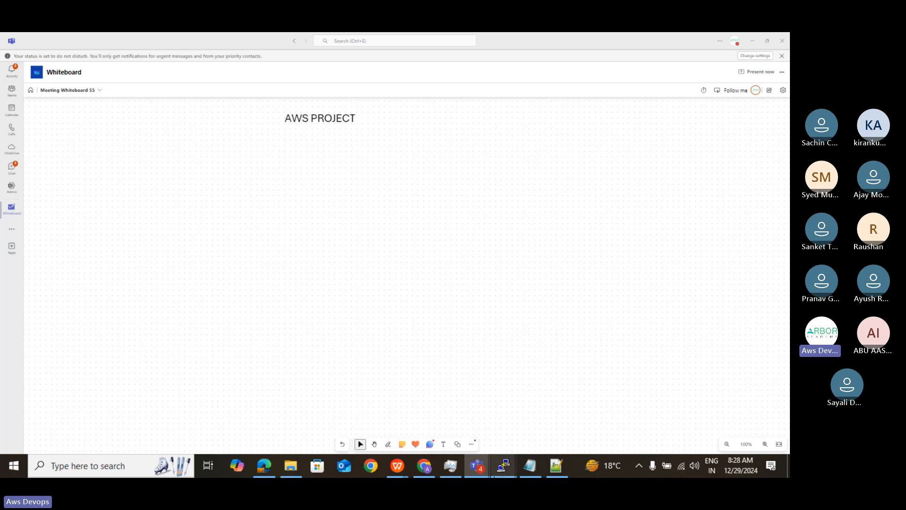
- Mute and unmute the microphone in the meeting window, returning to the whiteboard when done
{"action": "mouse_move", "coordinate": [476, 466]}
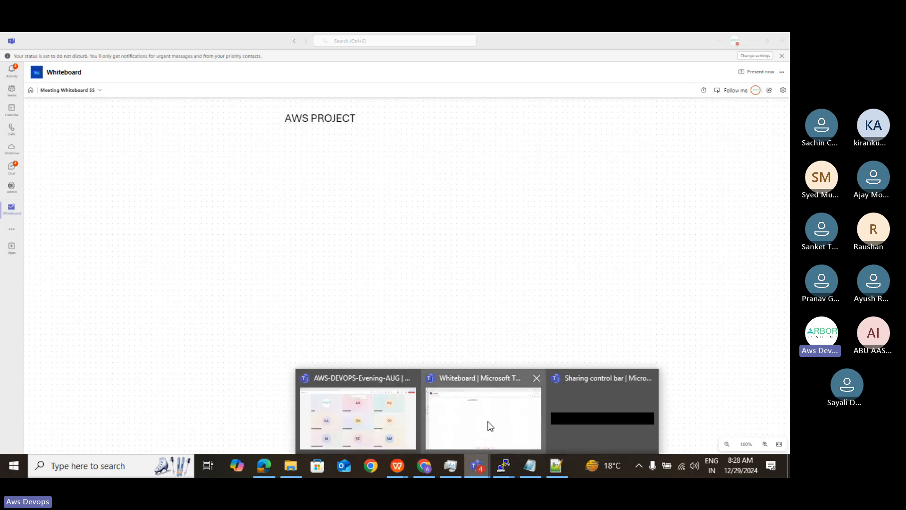
{"action": "left_click", "coordinate": [381, 421]}
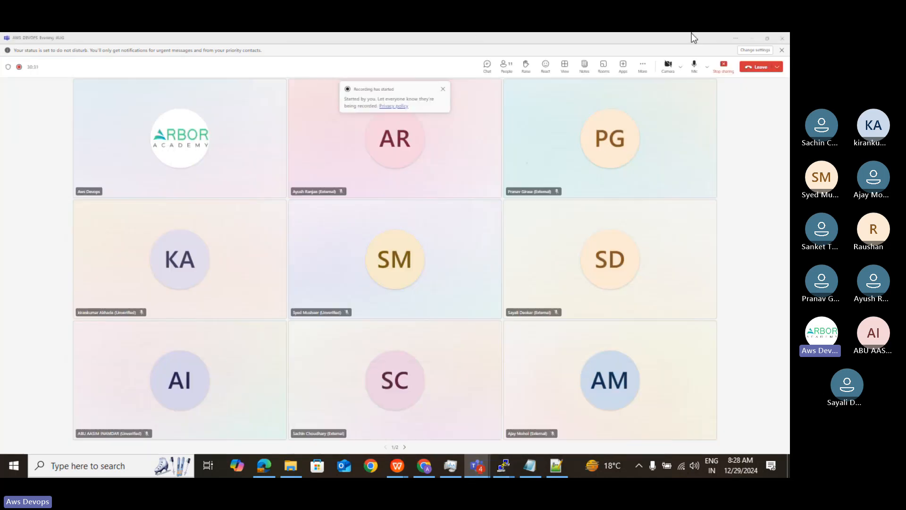
{"action": "left_click", "coordinate": [695, 67]}
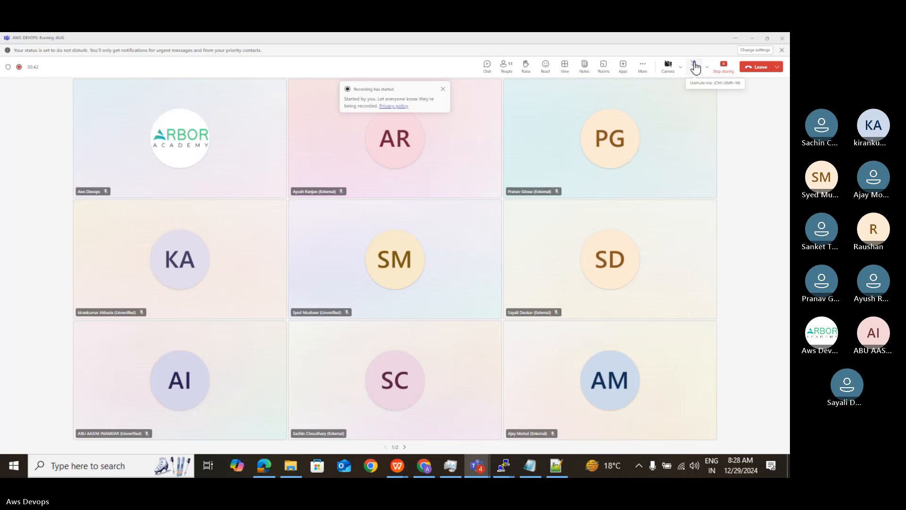
{"action": "left_click", "coordinate": [695, 68]}
{"action": "key", "text": "alt+Tab"}
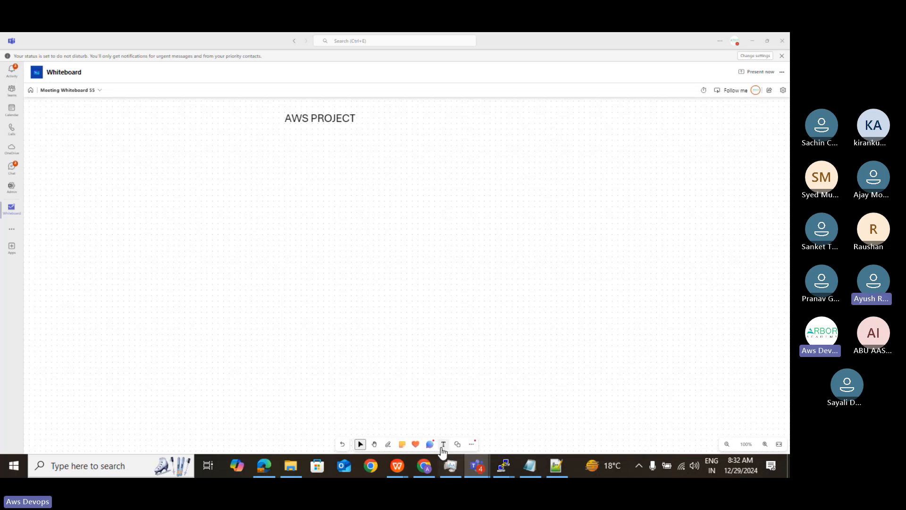
- Draw a large rectangle beneath the AWS PROJECT title and extend its left edge outward
{"action": "left_click", "coordinate": [458, 444]}
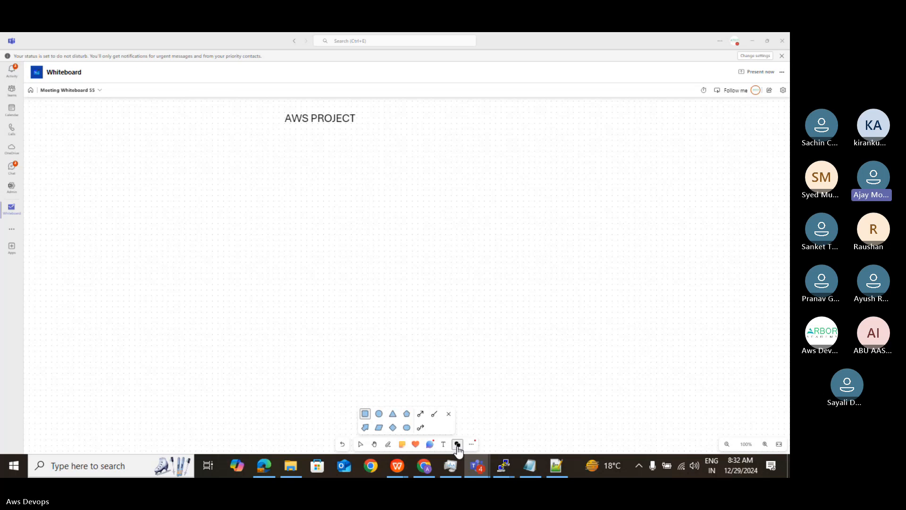
{"action": "left_click", "coordinate": [365, 413]}
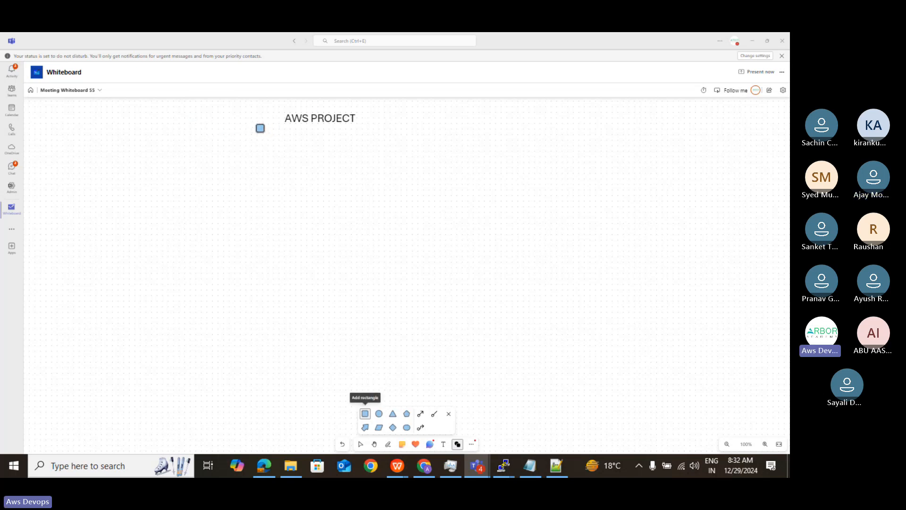
{"action": "left_click_drag", "start_coordinate": [254, 127], "coordinate": [653, 314]}
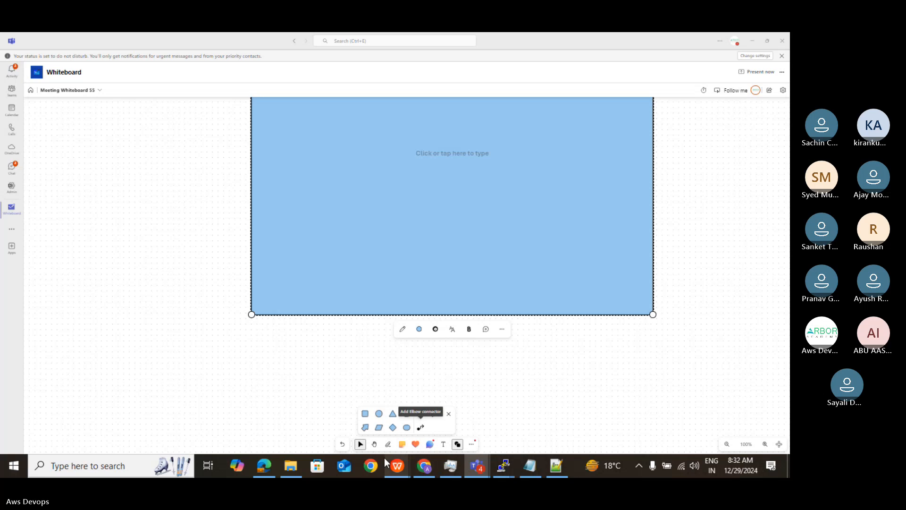
{"action": "left_click", "coordinate": [374, 444]}
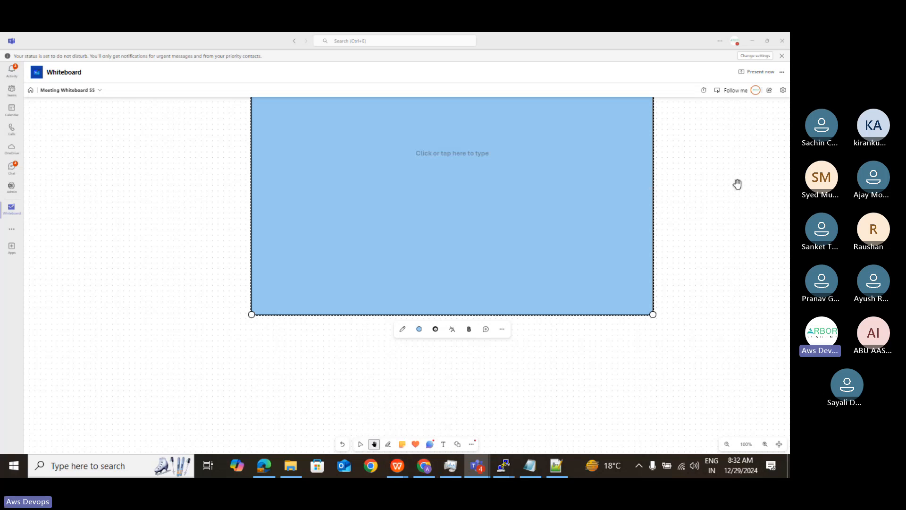
{"action": "left_click_drag", "start_coordinate": [708, 204], "coordinate": [723, 307]}
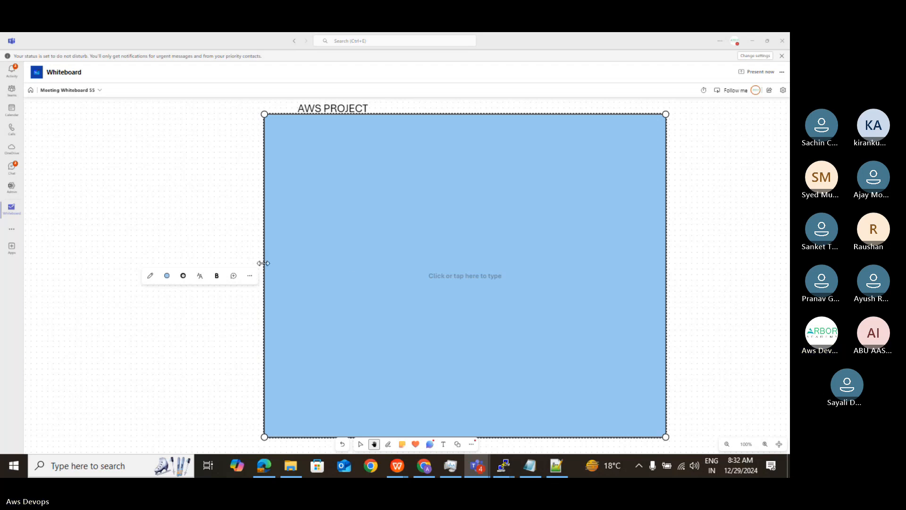
{"action": "left_click_drag", "start_coordinate": [264, 263], "coordinate": [192, 262]}
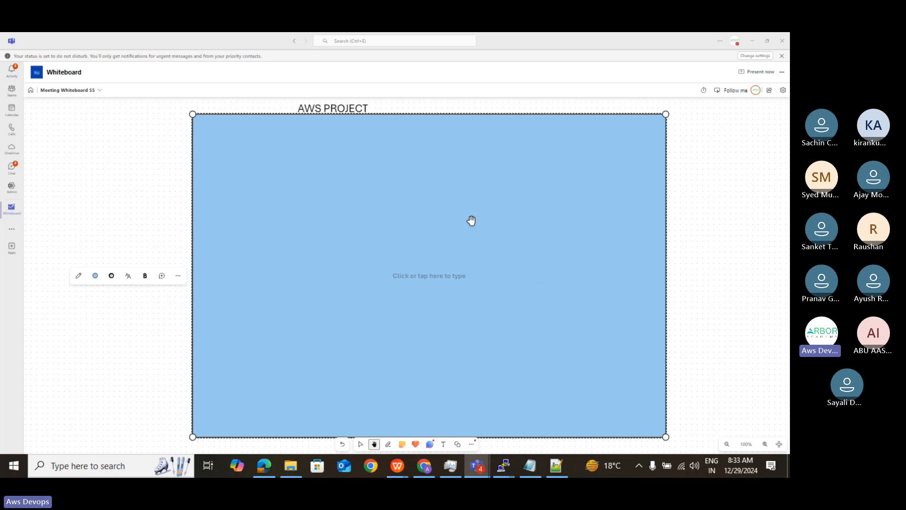
- Add the text label "MY VPC" just above the rectangle, to the right of the AWS PROJECT title
{"action": "left_click", "coordinate": [443, 445]}
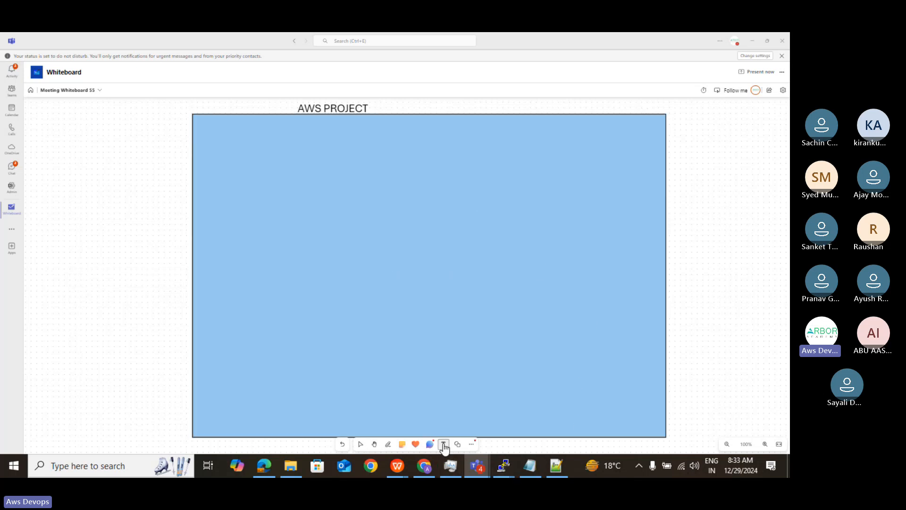
{"action": "left_click", "coordinate": [461, 106]}
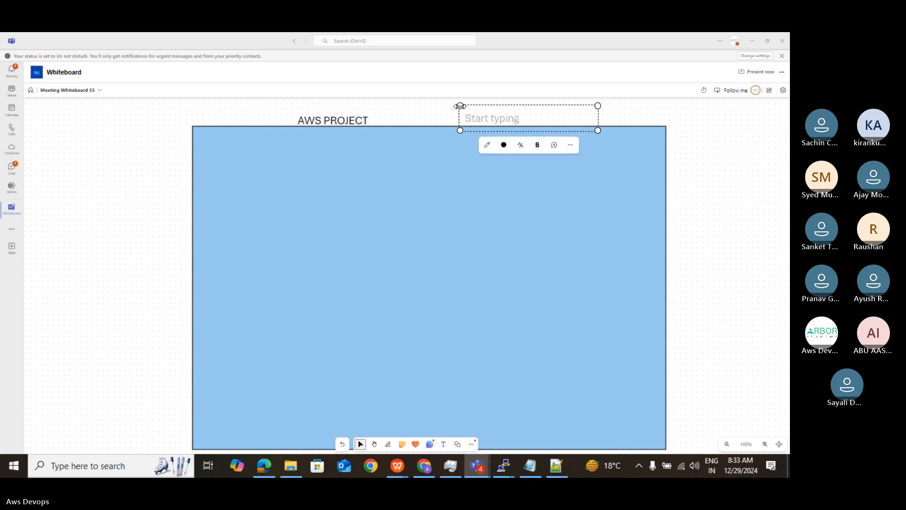
{"action": "type", "text": "MY"}
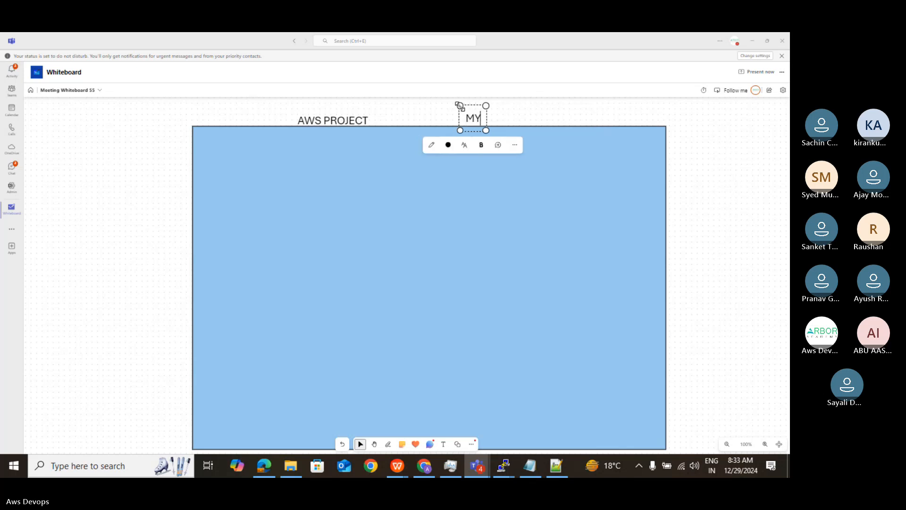
{"action": "type", "text": " VP"}
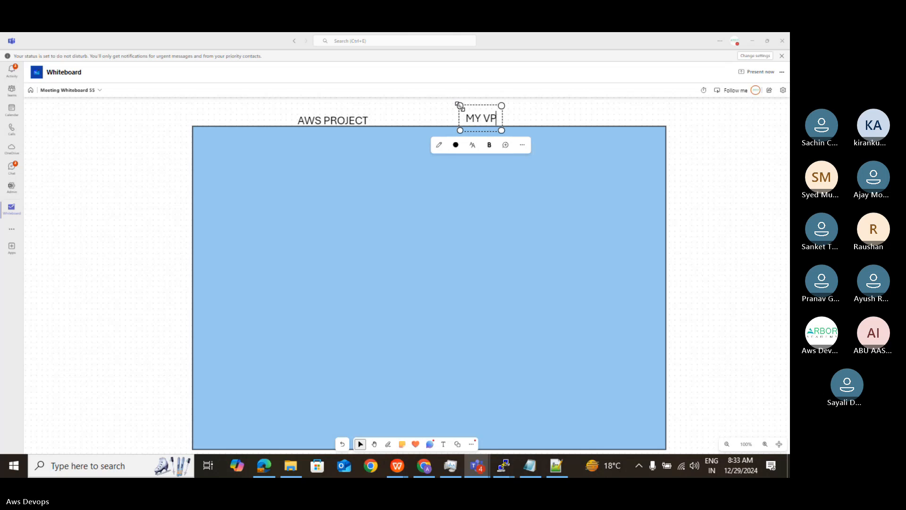
{"action": "type", "text": "C"}
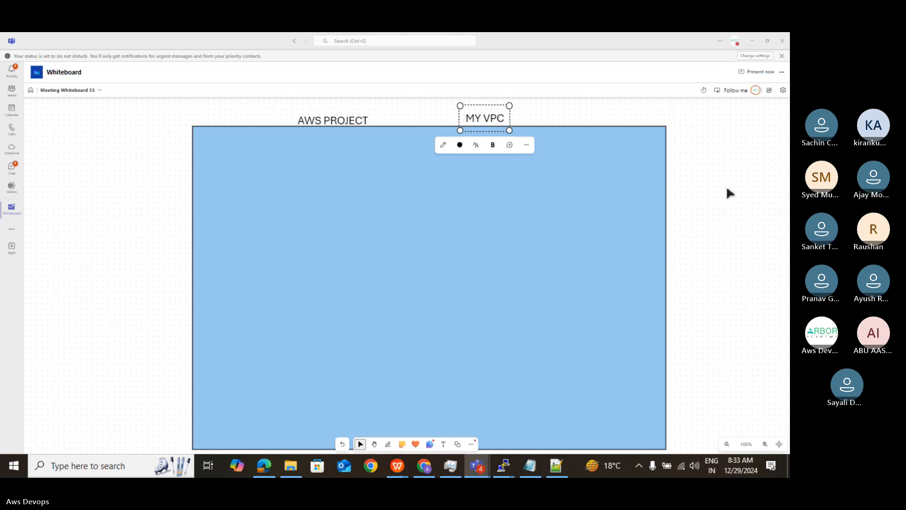
- Enlarge the blue rectangle by extending its right edge well outward and its bottom edge slightly downward
{"action": "left_click", "coordinate": [374, 444]}
{"action": "scroll", "coordinate": [595, 316], "scroll_direction": "down", "scroll_amount": 2}
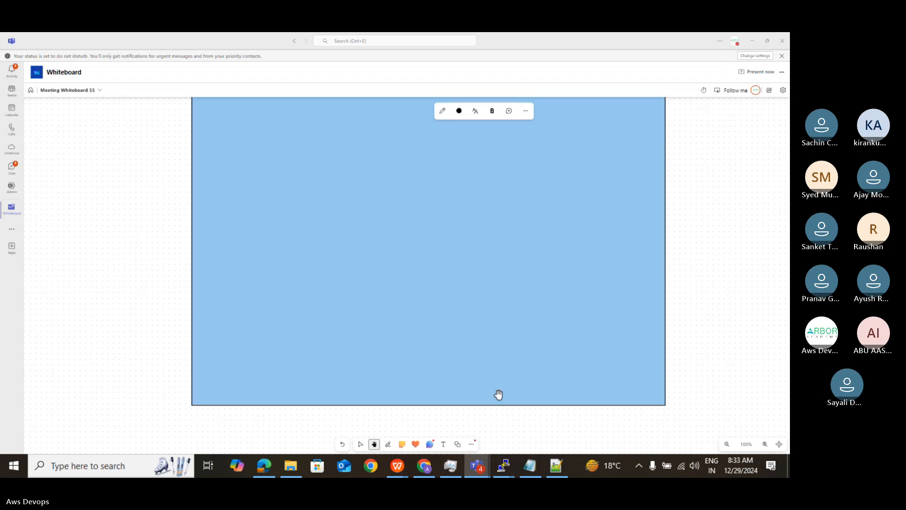
{"action": "left_click_drag", "start_coordinate": [612, 259], "coordinate": [615, 281]}
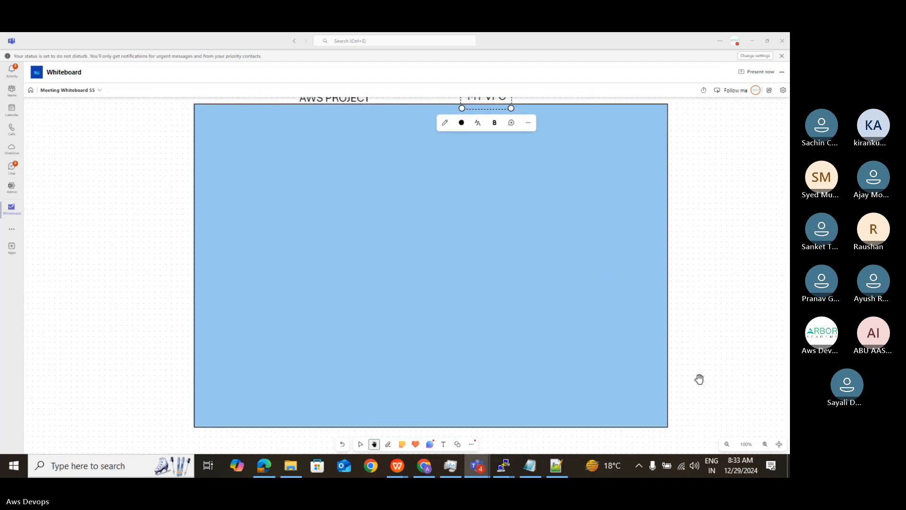
{"action": "left_click", "coordinate": [726, 444]}
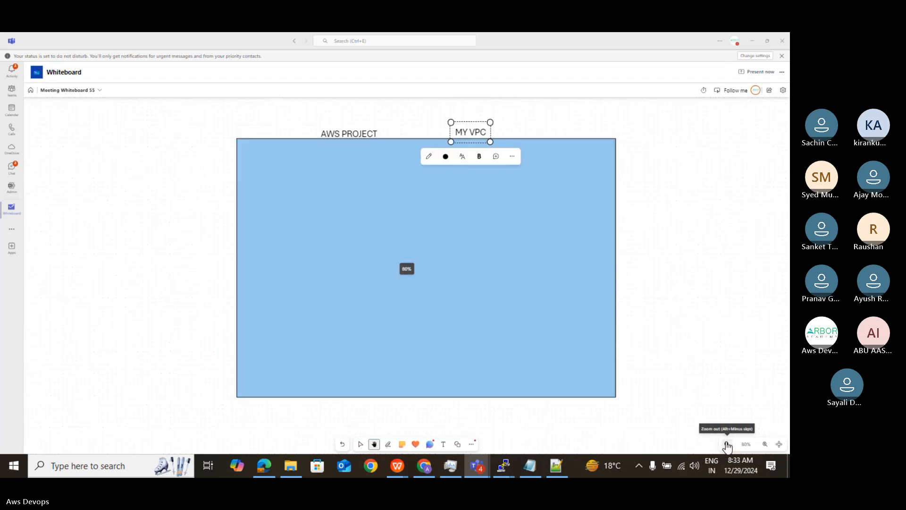
{"action": "left_click", "coordinate": [727, 444]}
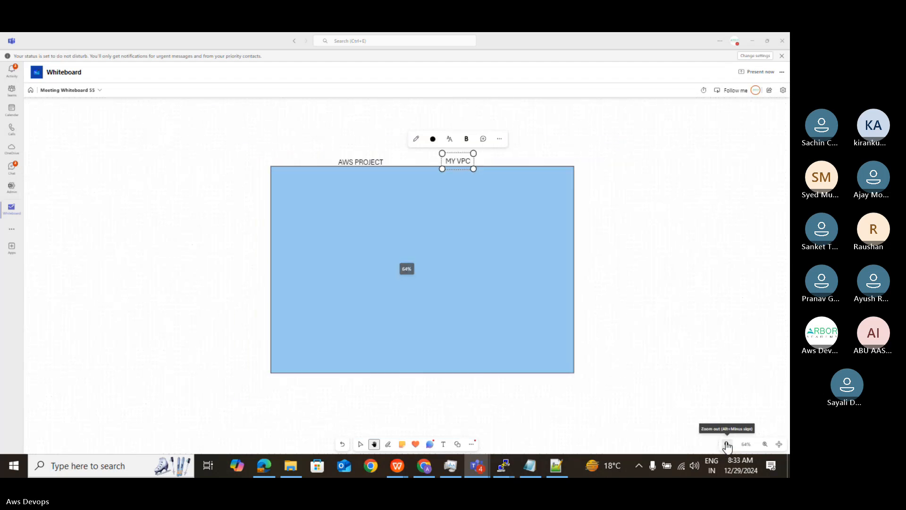
{"action": "left_click", "coordinate": [765, 444]}
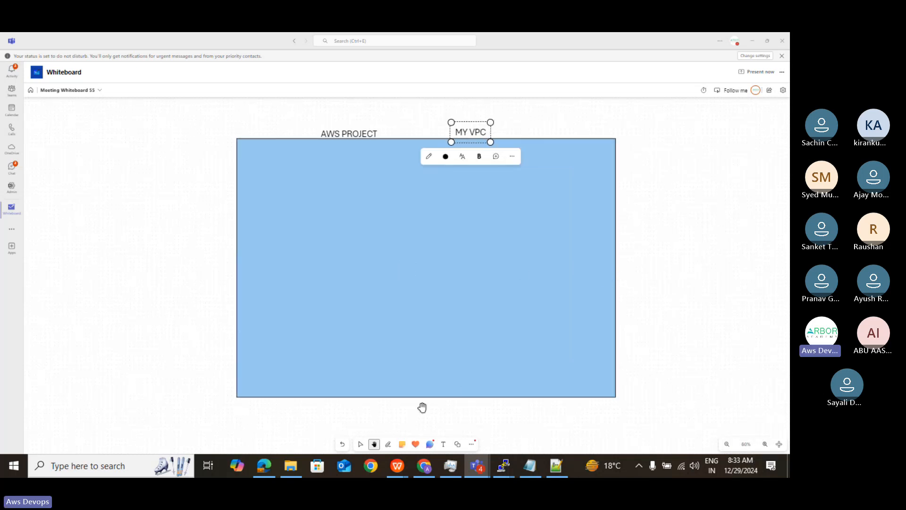
{"action": "left_click", "coordinate": [360, 444]}
{"action": "left_click", "coordinate": [389, 309]}
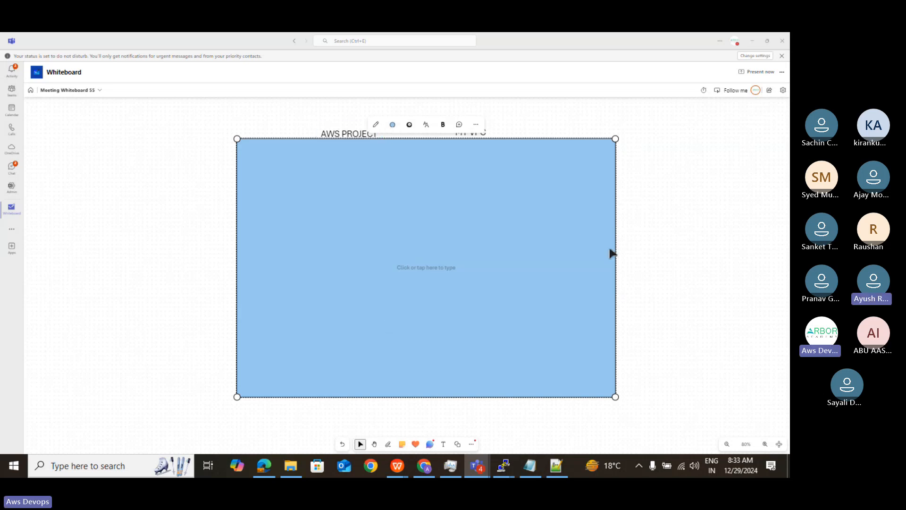
{"action": "left_click_drag", "start_coordinate": [614, 255], "coordinate": [723, 271]}
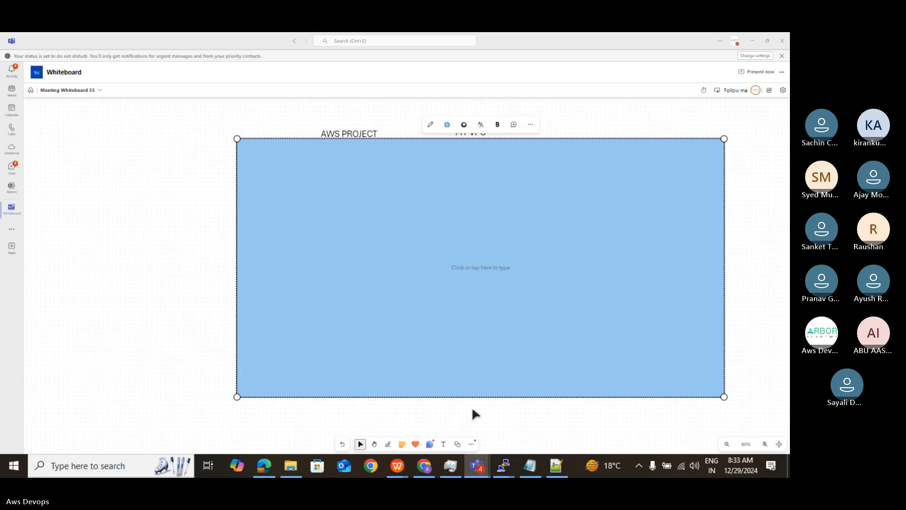
{"action": "left_click_drag", "start_coordinate": [476, 398], "coordinate": [478, 414]}
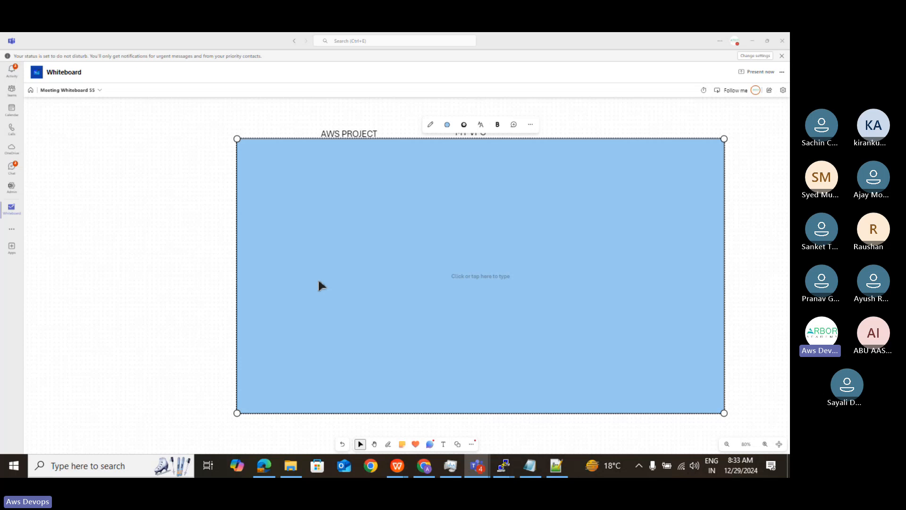
- Add the text label "10.0.0.0/16" inside the lower-left corner of the blue VPC rectangle
{"action": "left_click", "coordinate": [444, 445]}
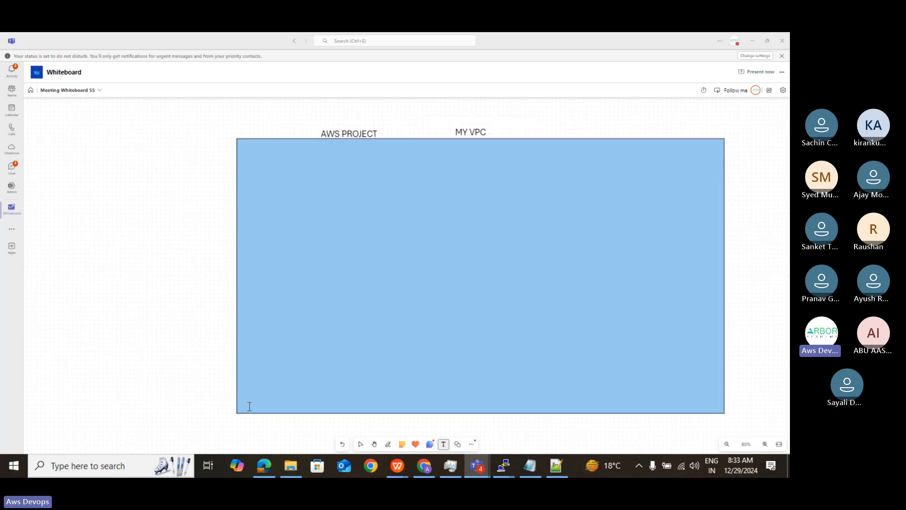
{"action": "left_click", "coordinate": [241, 406]}
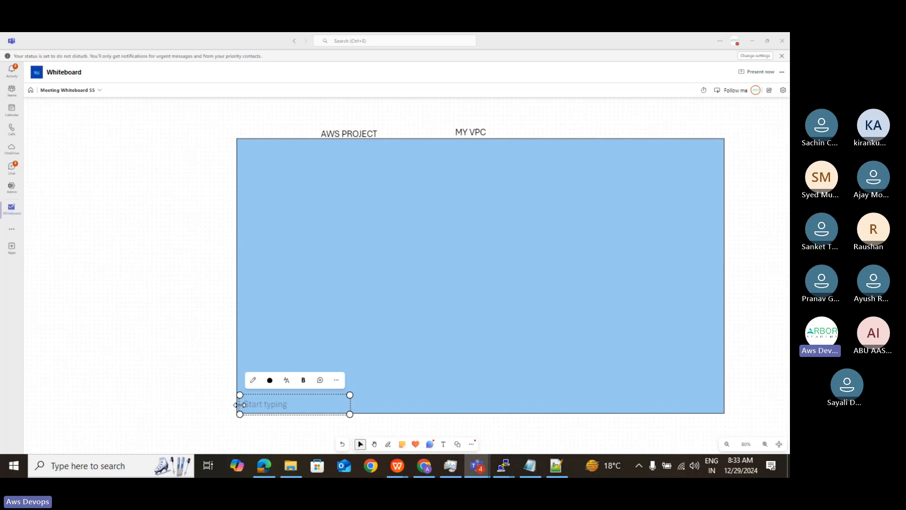
{"action": "type", "text": "10.0.0"}
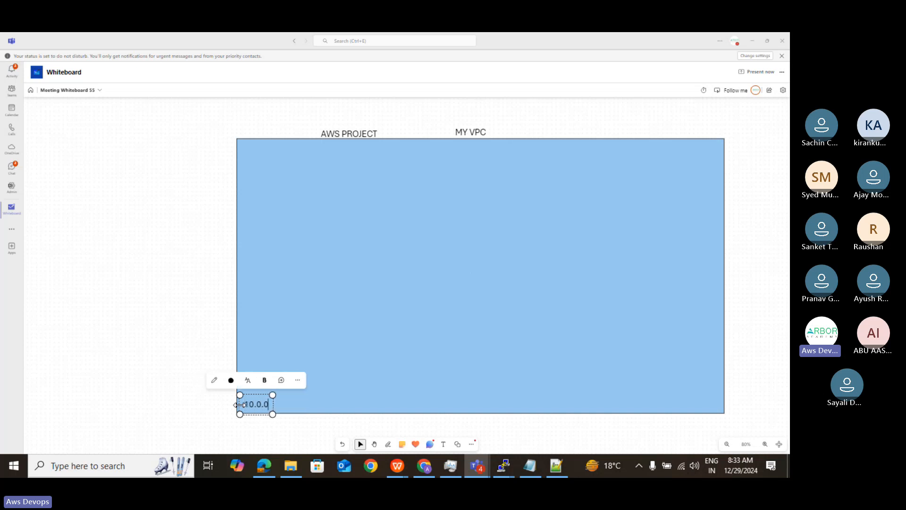
{"action": "type", "text": ".0"}
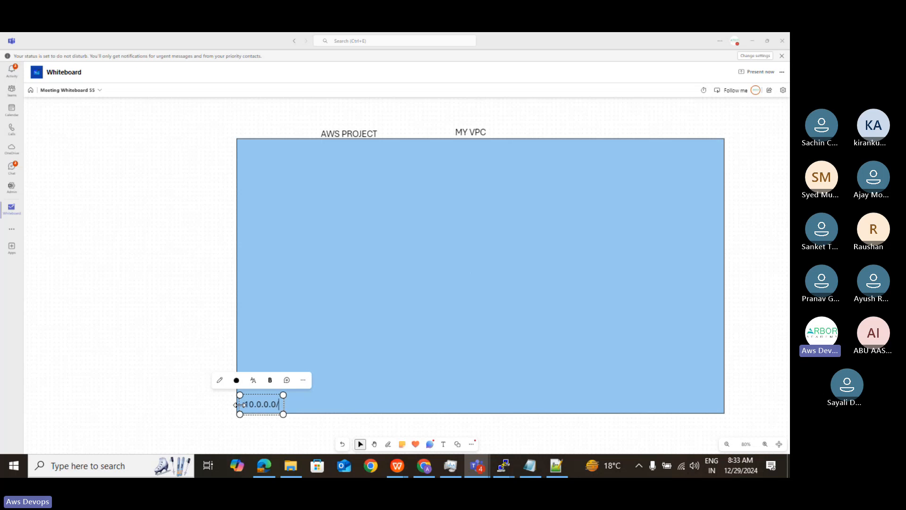
{"action": "type", "text": "/16"}
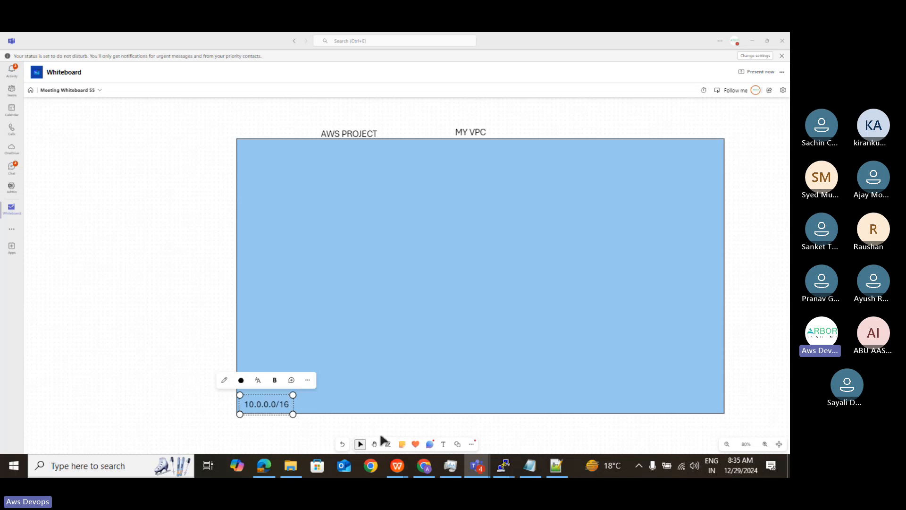
- Draw two rectangles one above the other in the middle of the VPC, enlarging the upper one to match the lower one's width
{"action": "left_click", "coordinate": [457, 444]}
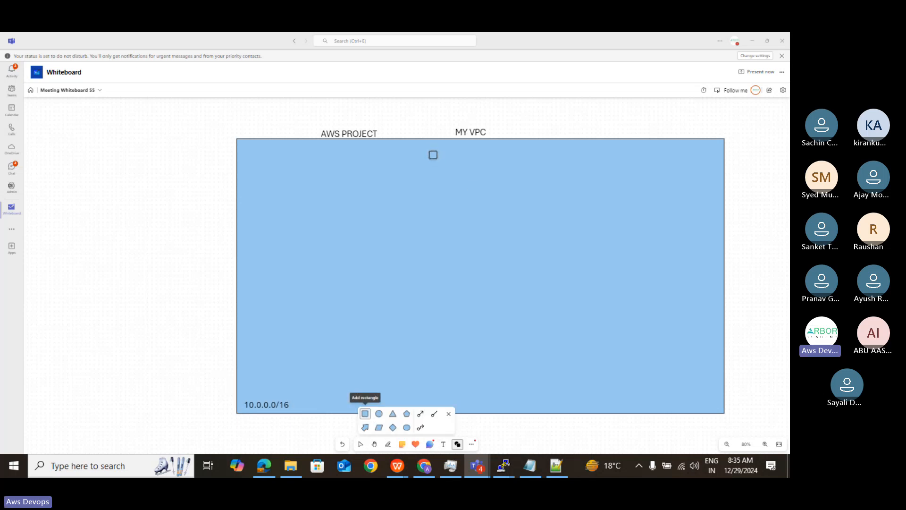
{"action": "left_click_drag", "start_coordinate": [434, 144], "coordinate": [506, 233]}
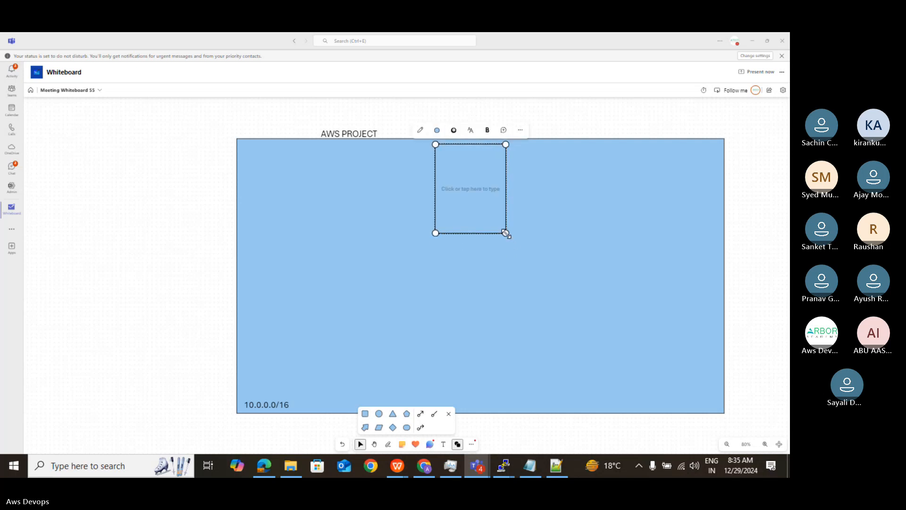
{"action": "left_click", "coordinate": [365, 413]}
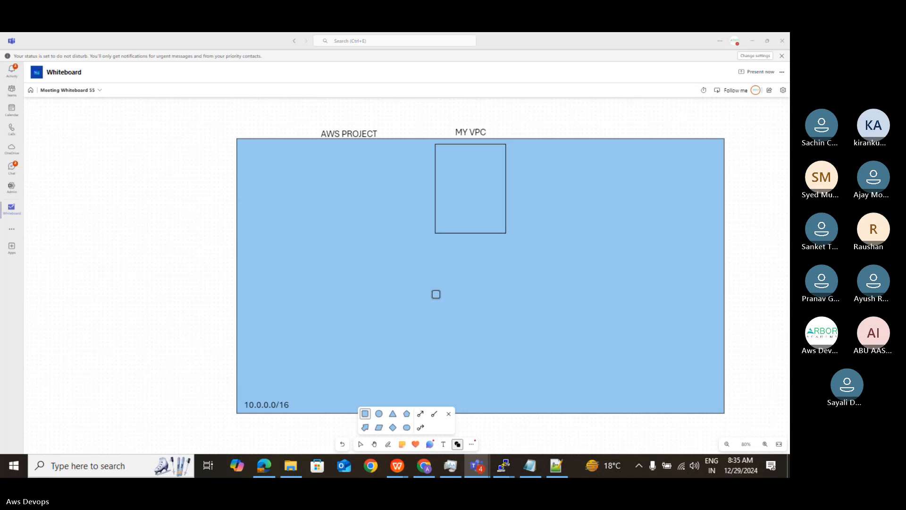
{"action": "left_click_drag", "start_coordinate": [438, 300], "coordinate": [519, 411]}
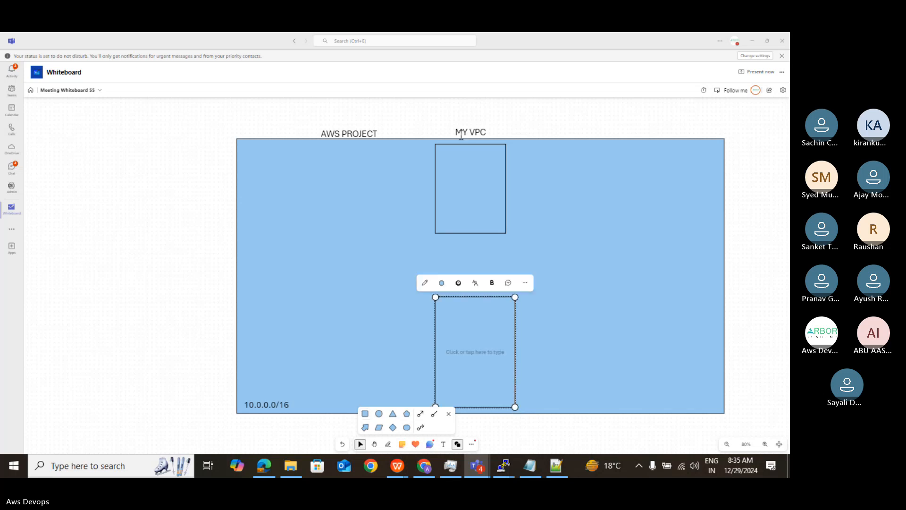
{"action": "left_click", "coordinate": [478, 166]}
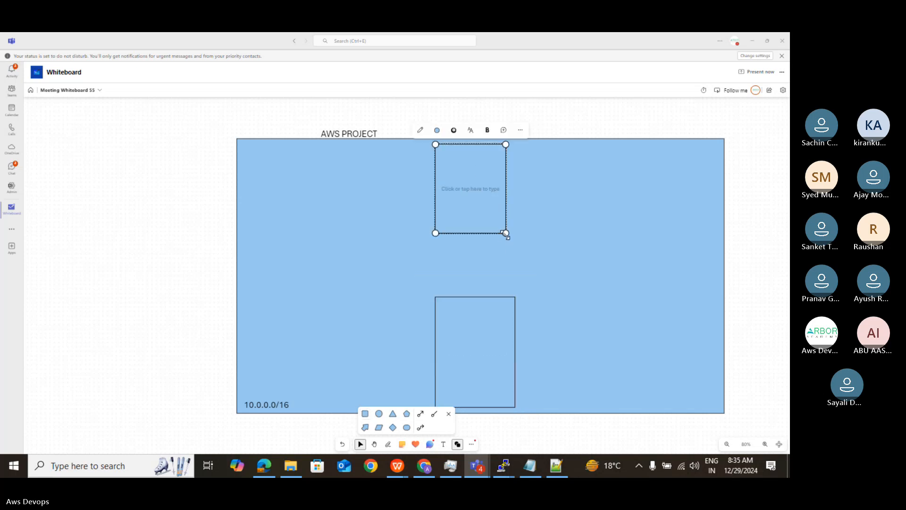
{"action": "left_click_drag", "start_coordinate": [505, 234], "coordinate": [515, 266]}
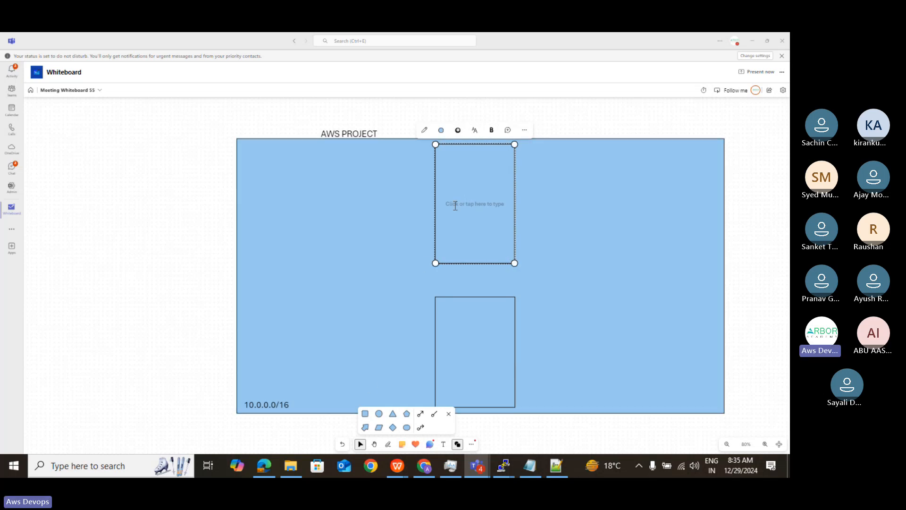
- Fill both inner rectangles with pink
{"action": "left_click", "coordinate": [441, 130]}
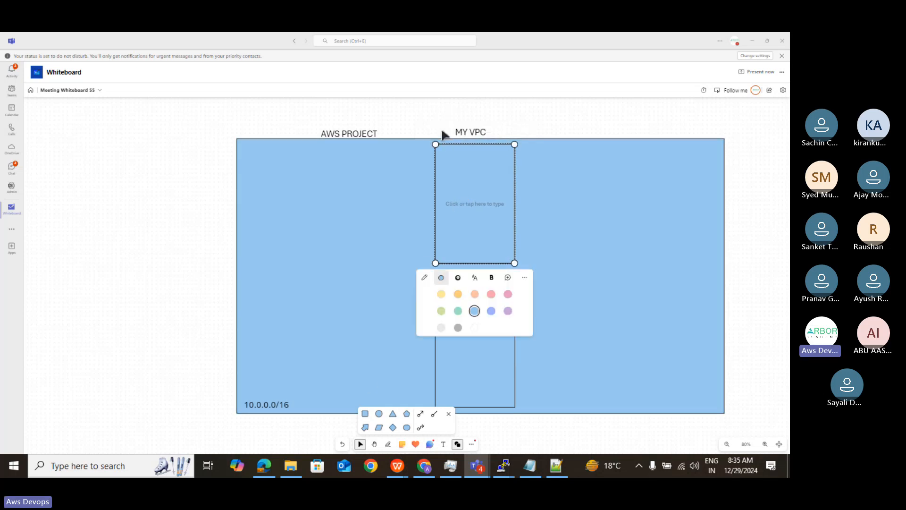
{"action": "left_click", "coordinate": [508, 294]}
{"action": "left_click", "coordinate": [489, 323]}
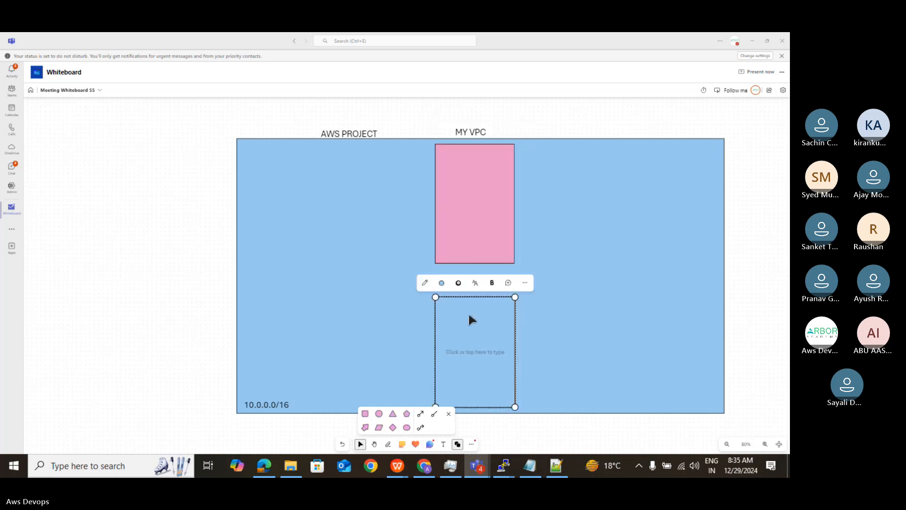
{"action": "left_click", "coordinate": [441, 282]}
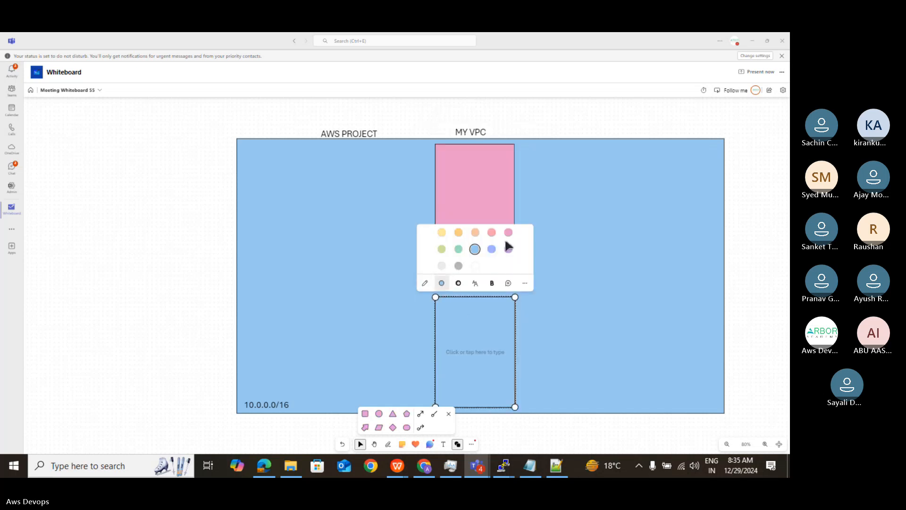
{"action": "left_click", "coordinate": [507, 232]}
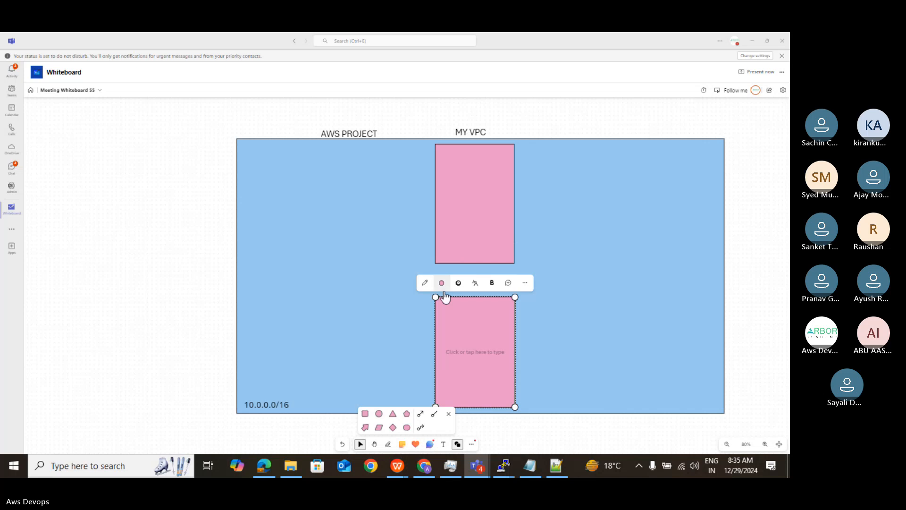
{"action": "left_click", "coordinate": [313, 333]}
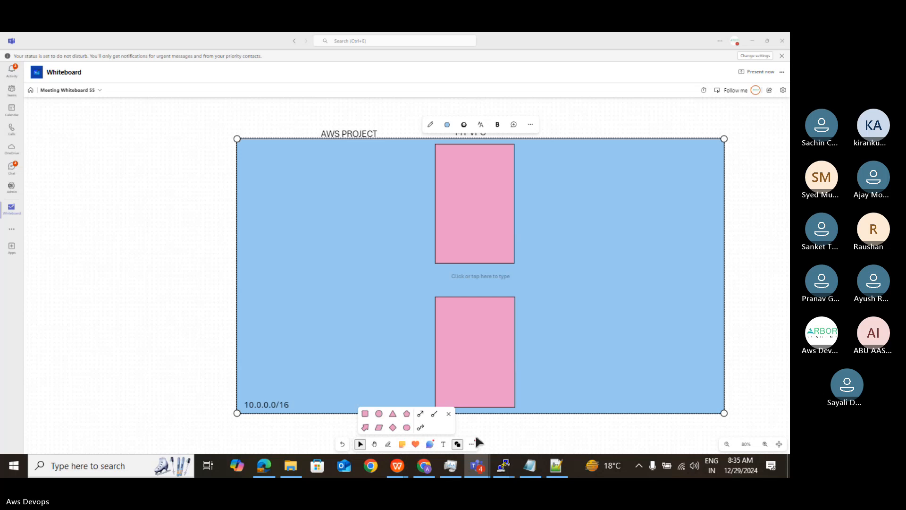
- Add the text label "public SN A" directly beneath the upper pink rectangle
{"action": "left_click", "coordinate": [443, 443]}
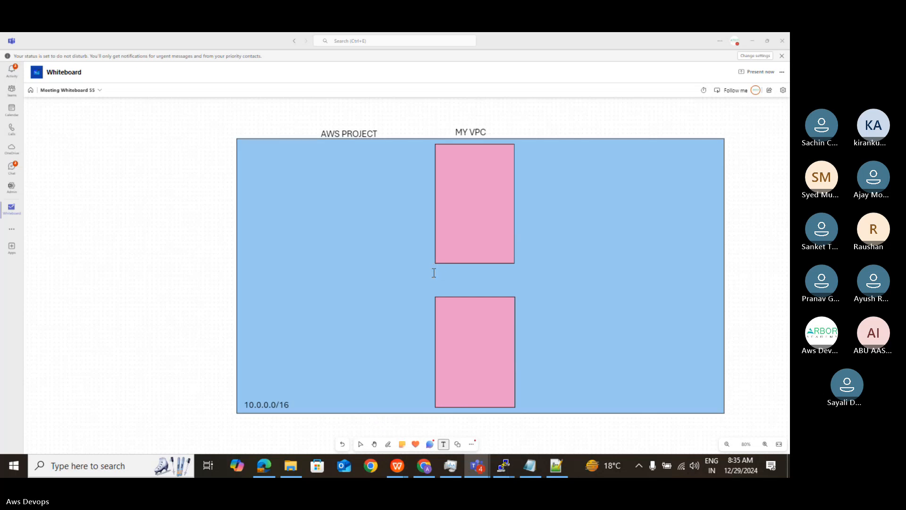
{"action": "left_click", "coordinate": [434, 267]}
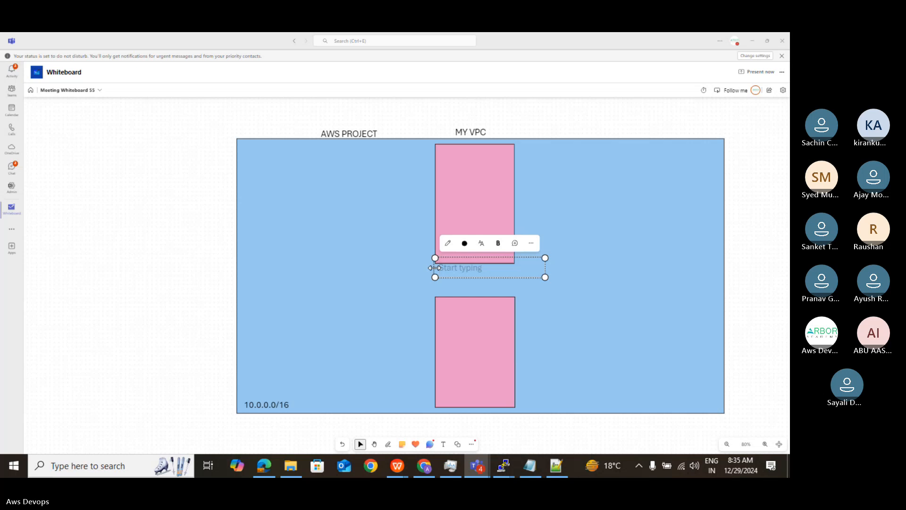
{"action": "type", "text": "pu"}
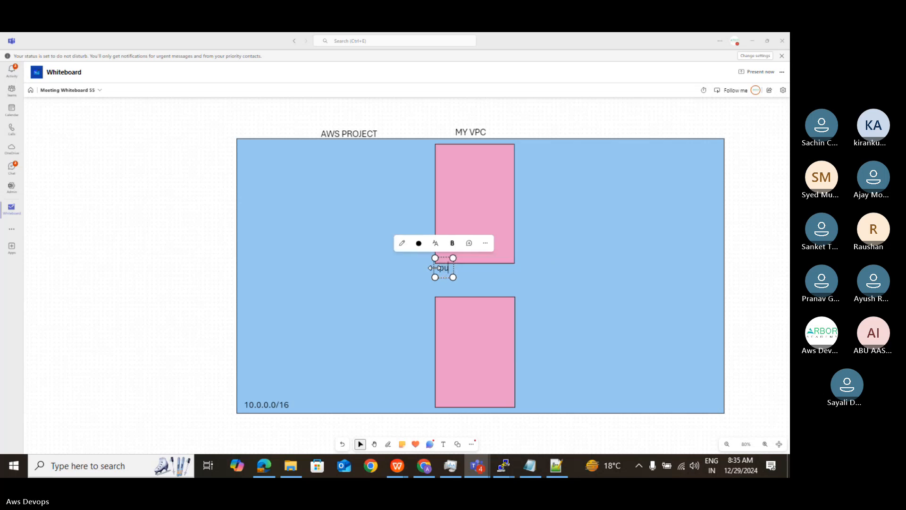
{"action": "type", "text": "blic"}
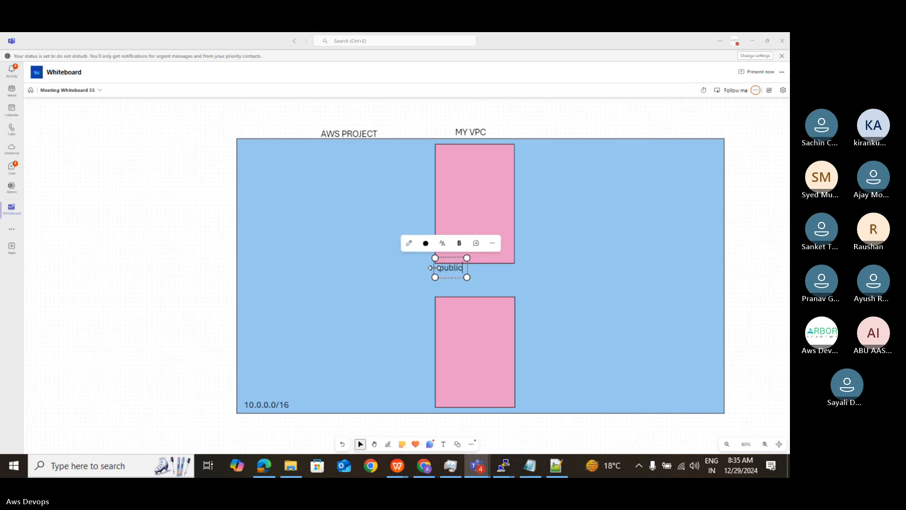
{"action": "type", "text": "S"}
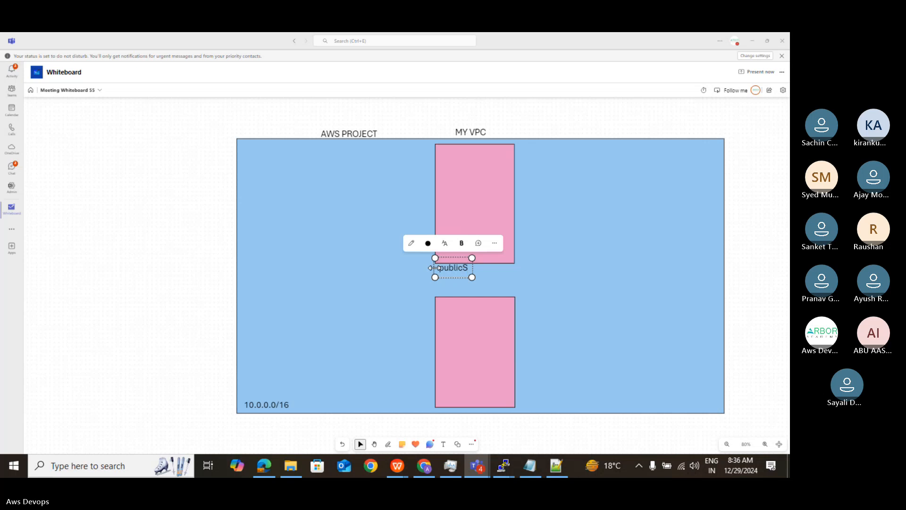
{"action": "key", "text": "BackSpace"}
{"action": "type", "text": "SN"}
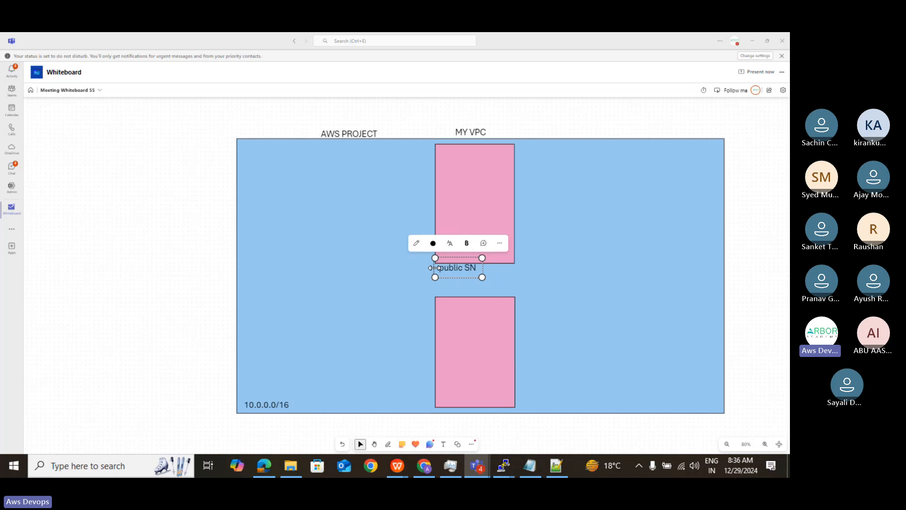
{"action": "type", "text": " A"}
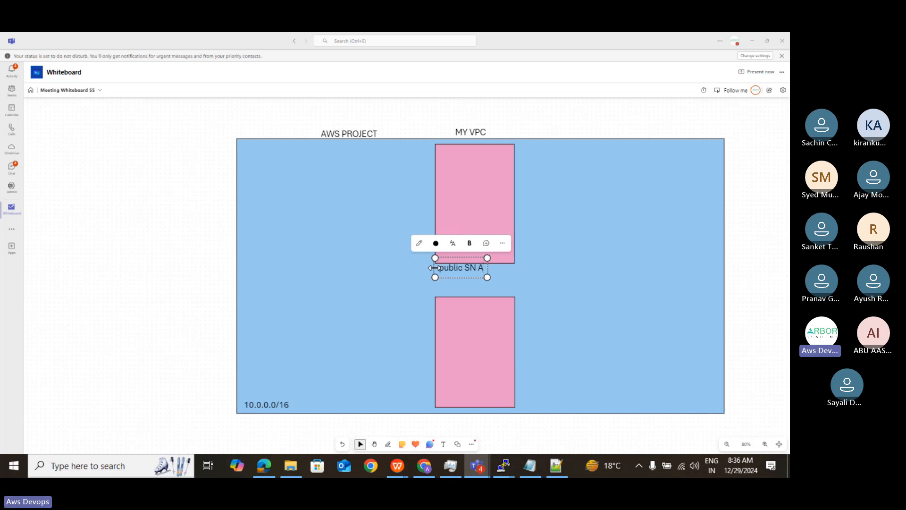
- Add the text label "Public SN B" directly beneath the lower pink rectangle
{"action": "left_click", "coordinate": [443, 444]}
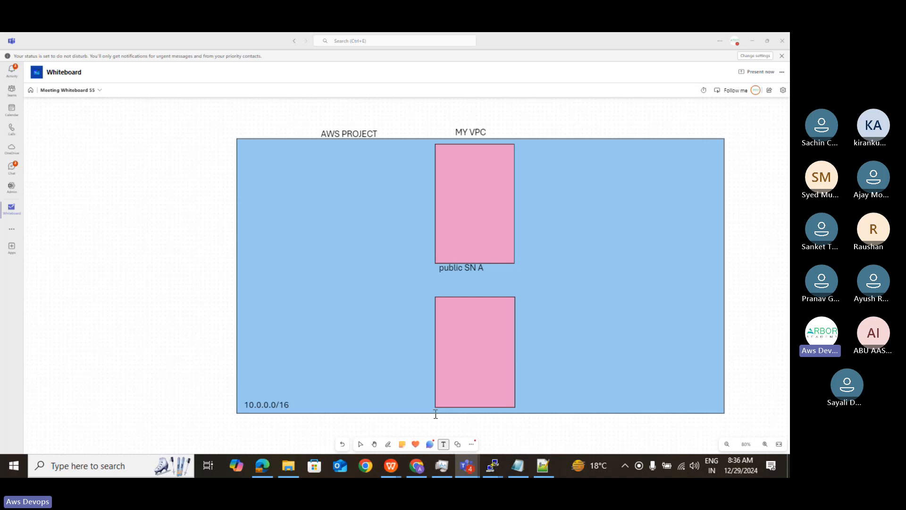
{"action": "left_click", "coordinate": [436, 414]}
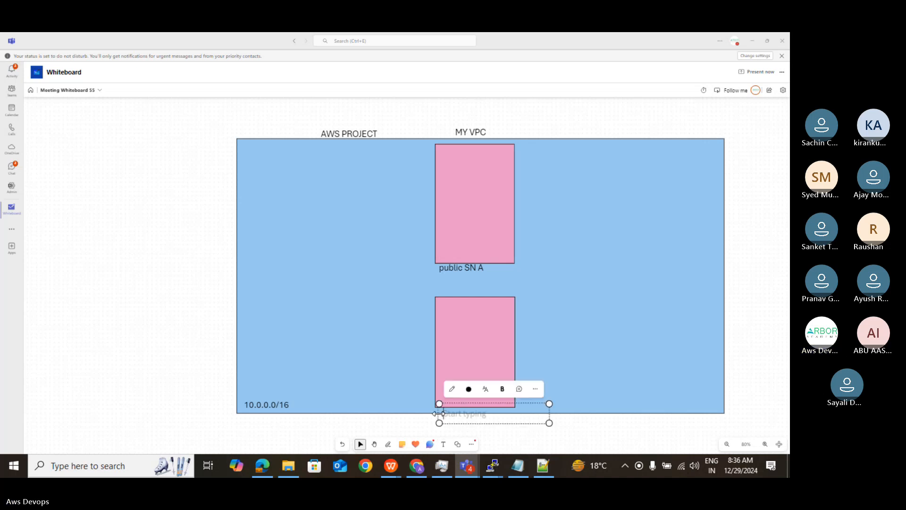
{"action": "type", "text": "Pub"}
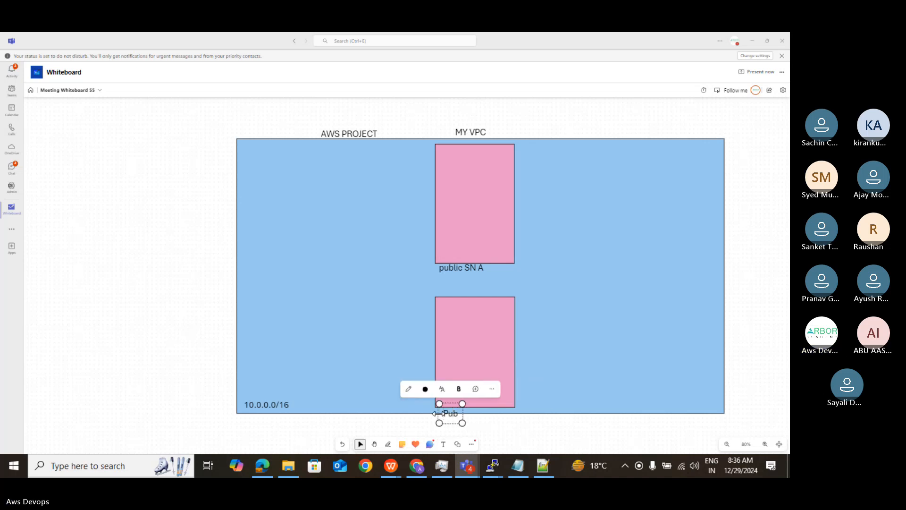
{"action": "type", "text": "lic"}
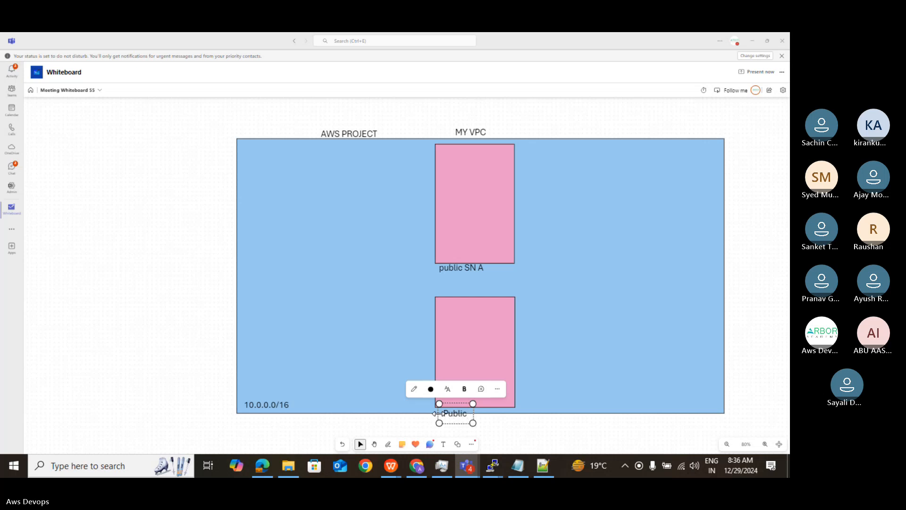
{"action": "type", "text": " SN"}
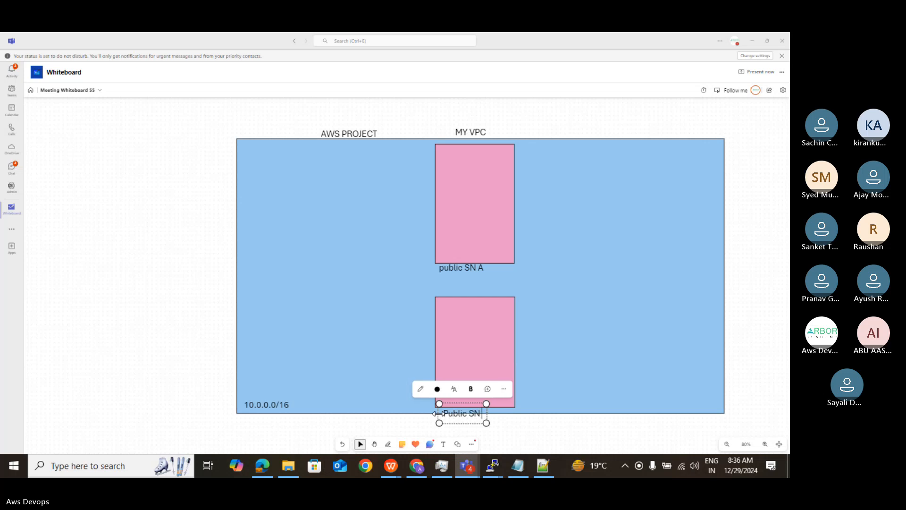
{"action": "type", "text": " B"}
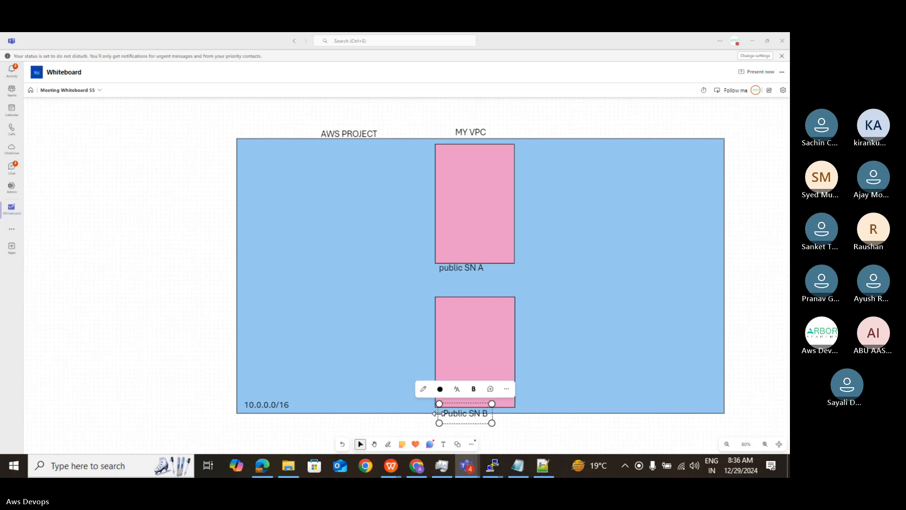
- Widen both pink subnet rectangles by extending their left edges outward and their right edges slightly outward
{"action": "left_click", "coordinate": [486, 320]}
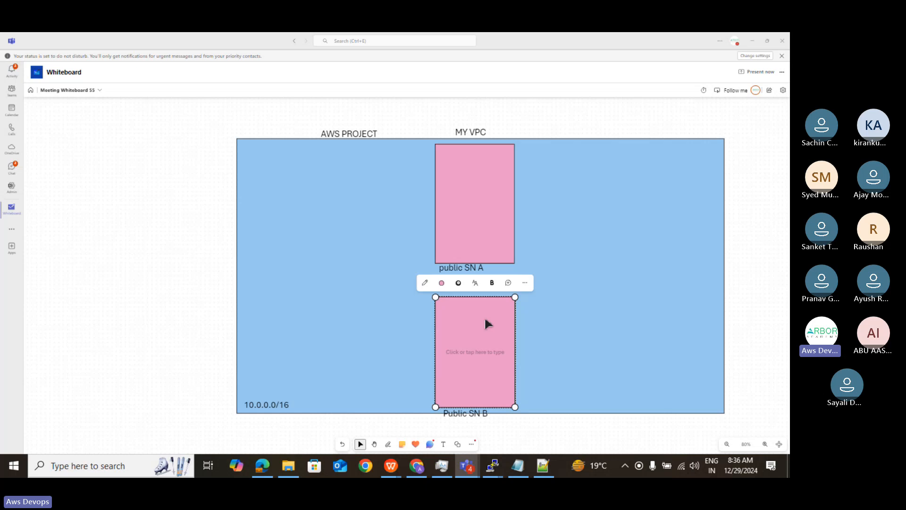
{"action": "left_click", "coordinate": [435, 203]}
{"action": "left_click_drag", "start_coordinate": [435, 203], "coordinate": [421, 202]}
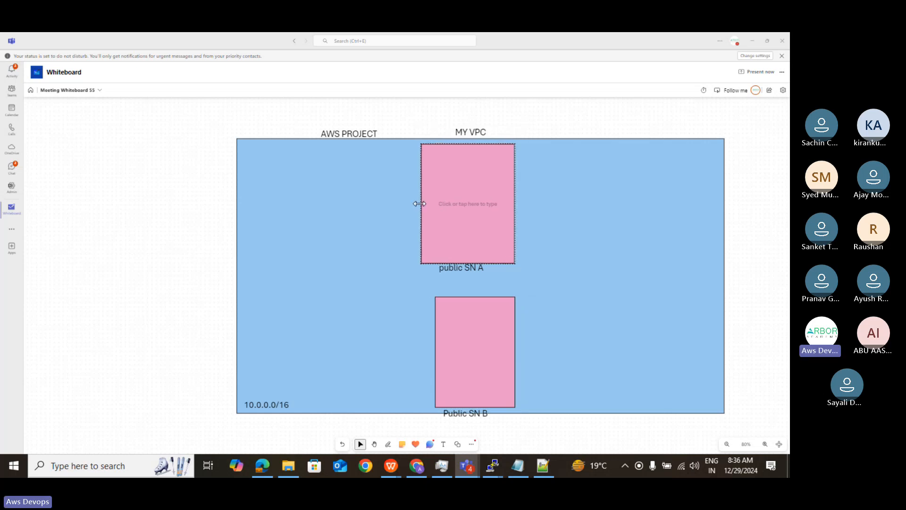
{"action": "left_click_drag", "start_coordinate": [514, 196], "coordinate": [519, 198]}
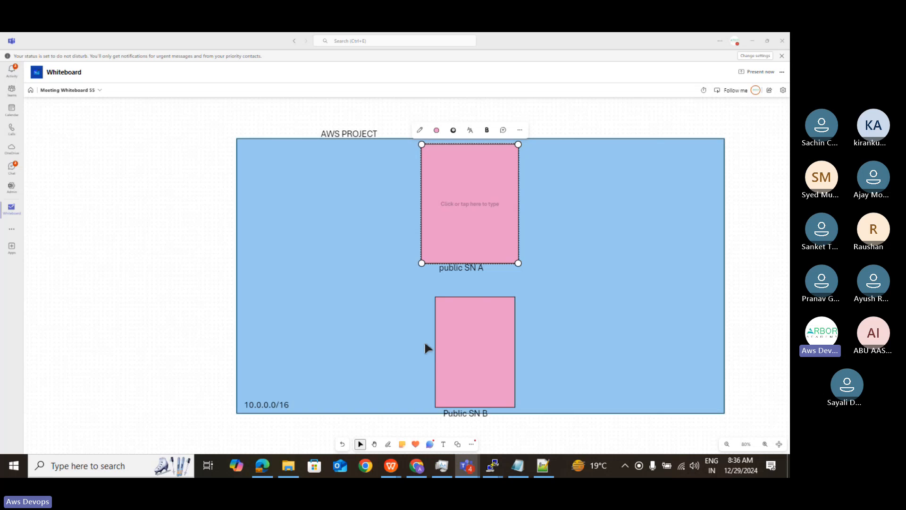
{"action": "left_click", "coordinate": [464, 339]}
{"action": "left_click_drag", "start_coordinate": [435, 349], "coordinate": [417, 345]}
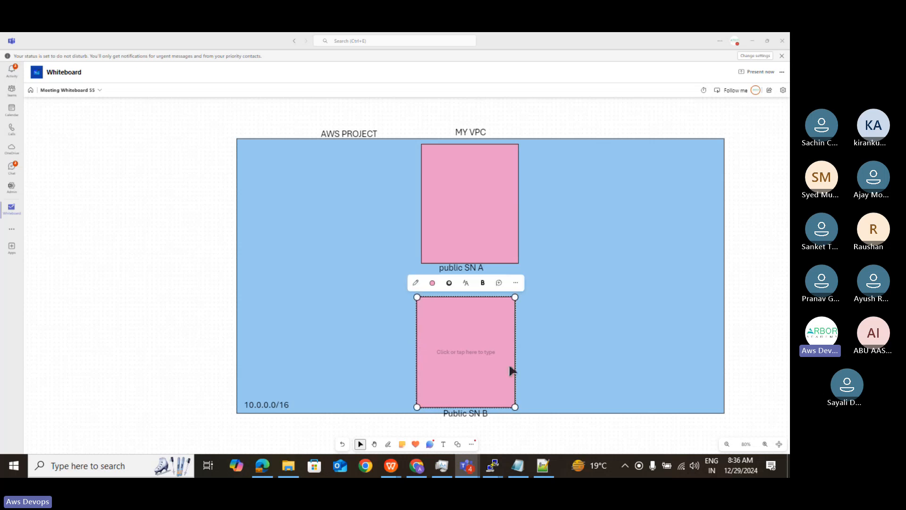
{"action": "left_click_drag", "start_coordinate": [514, 348], "coordinate": [520, 348]}
- Add the CIDR text label "10.0.1.0/24" inside the lower-left corner of the public SN A rectangle
{"action": "left_click", "coordinate": [449, 236]}
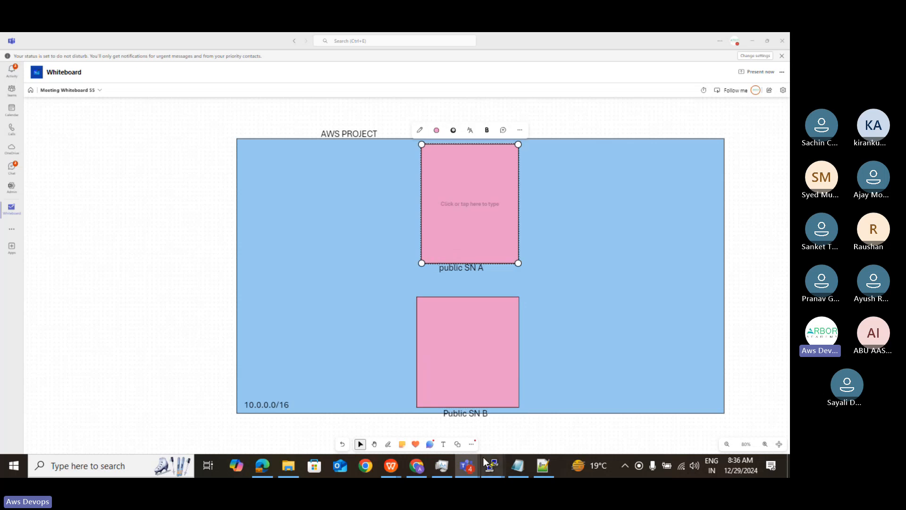
{"action": "left_click", "coordinate": [444, 444]}
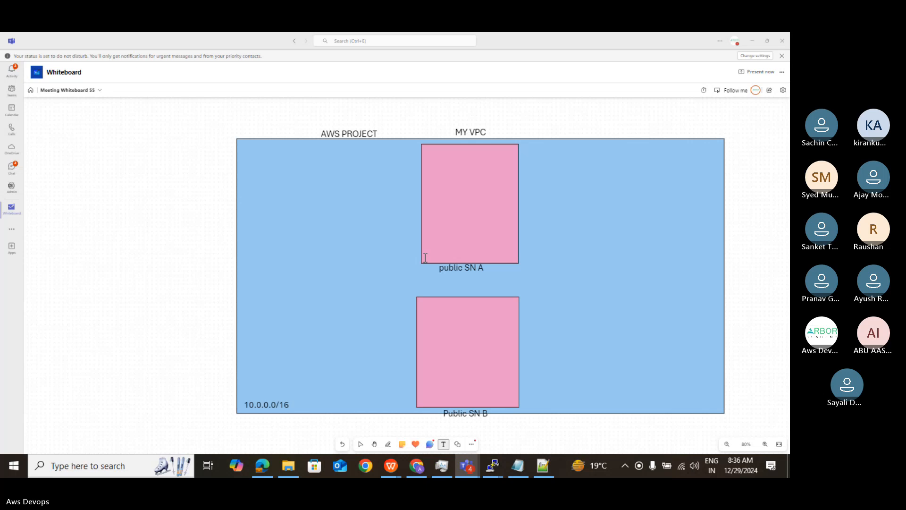
{"action": "left_click", "coordinate": [424, 257]}
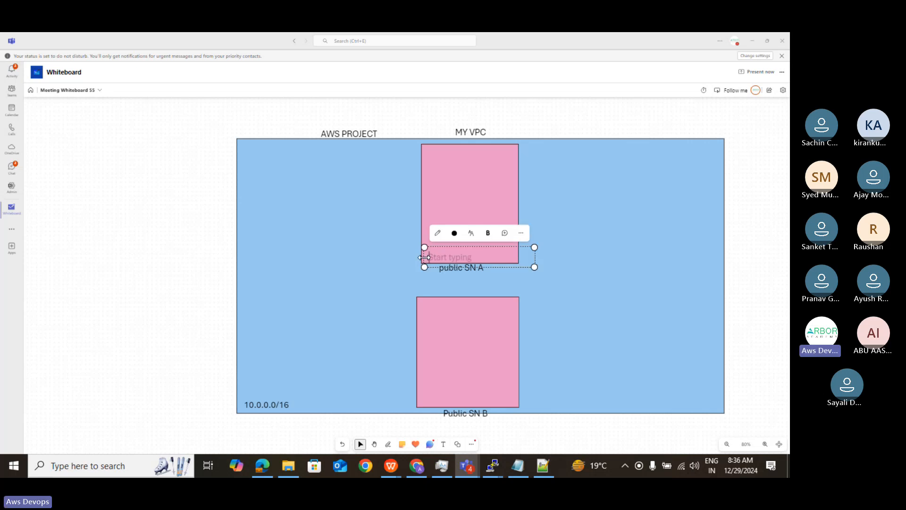
{"action": "type", "text": "10."}
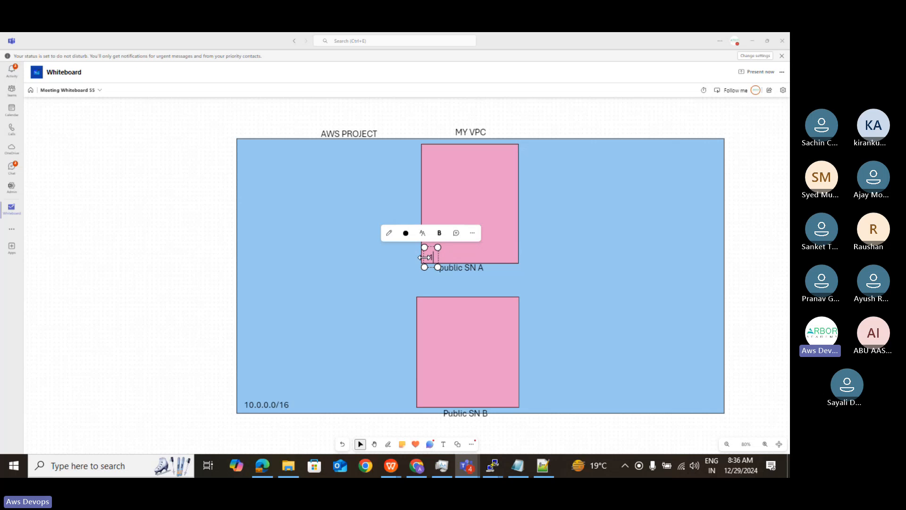
{"action": "type", "text": "0"}
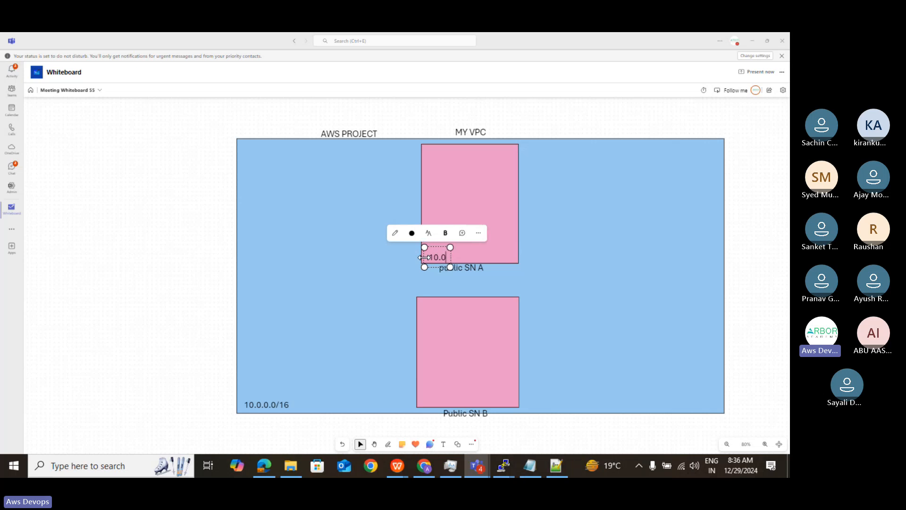
{"action": "type", "text": ".1"}
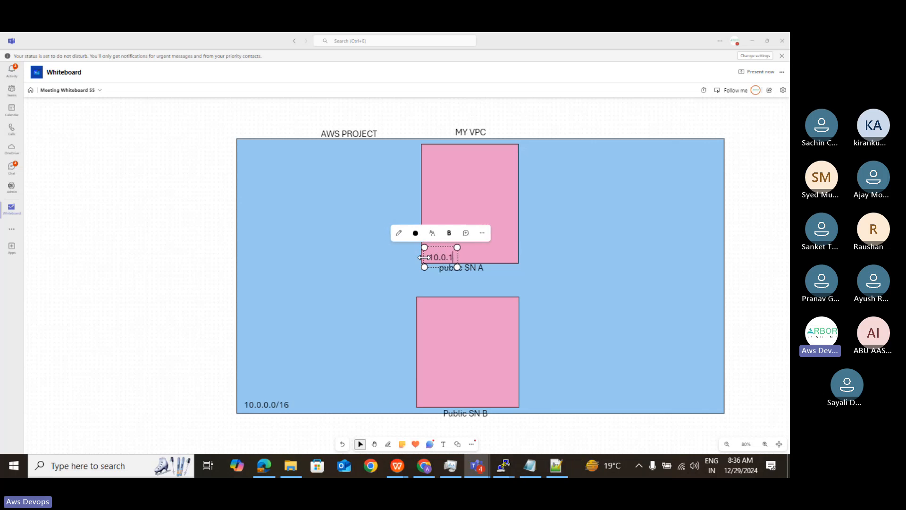
{"action": "type", "text": ".0"}
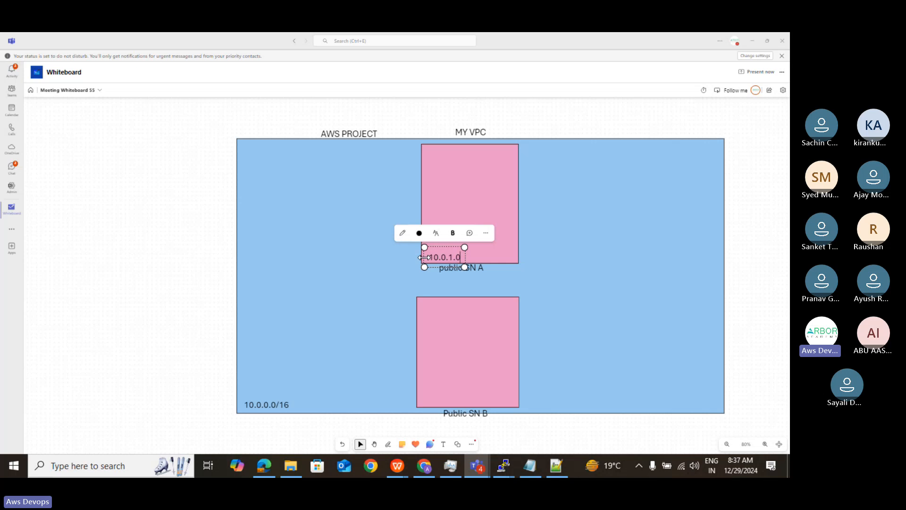
{"action": "type", "text": "/2"}
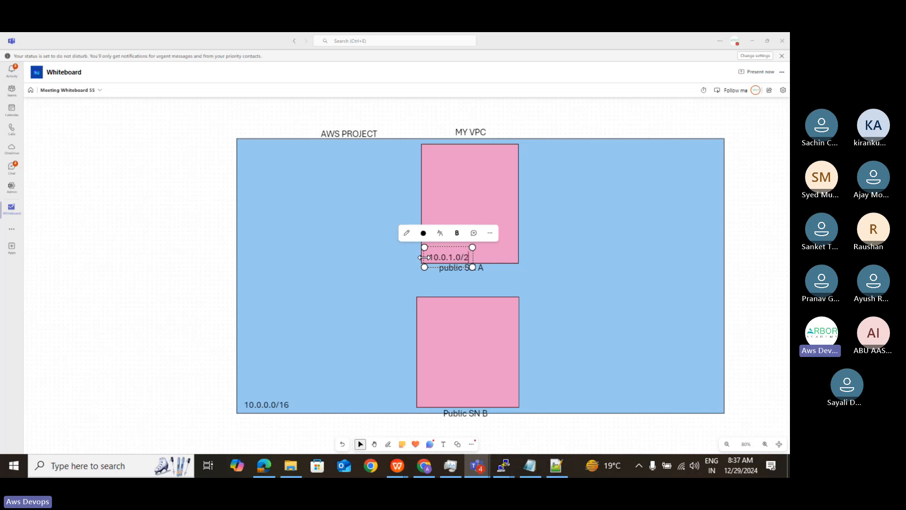
{"action": "type", "text": "4"}
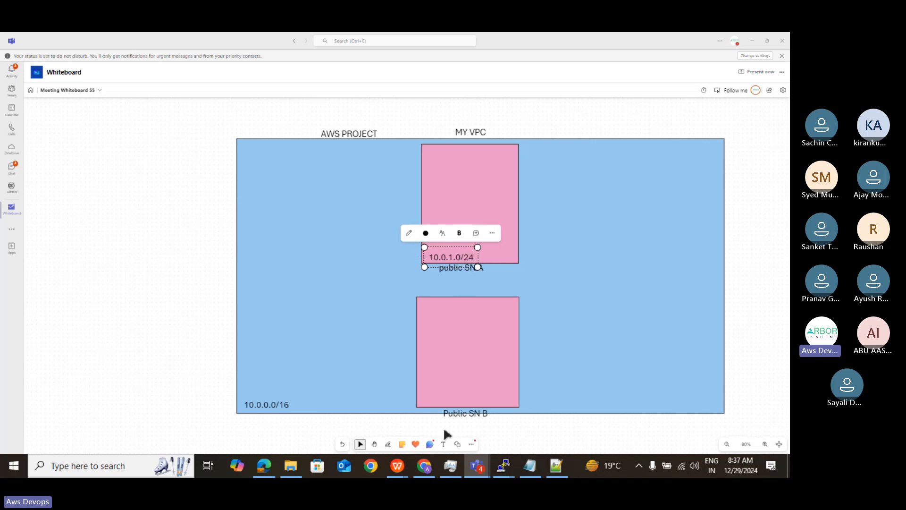
- Add the CIDR text label "10.0.2.0/24" inside the lower-left corner of the Public SN B rectangle
{"action": "left_click", "coordinate": [443, 446]}
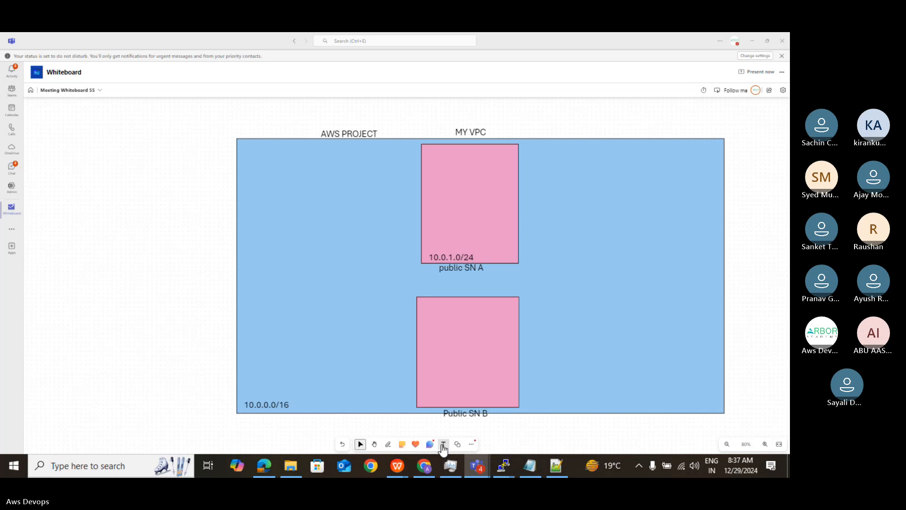
{"action": "left_click", "coordinate": [421, 400]}
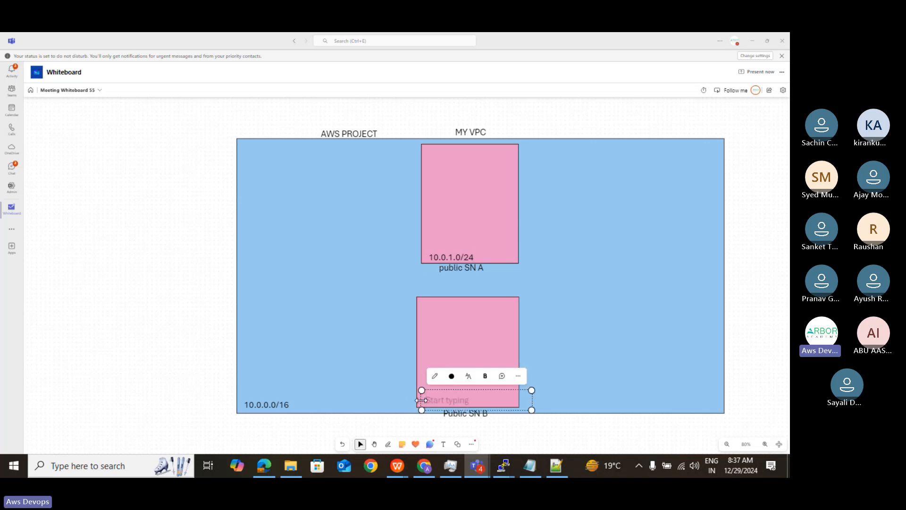
{"action": "left_click_drag", "start_coordinate": [421, 400], "coordinate": [415, 399]}
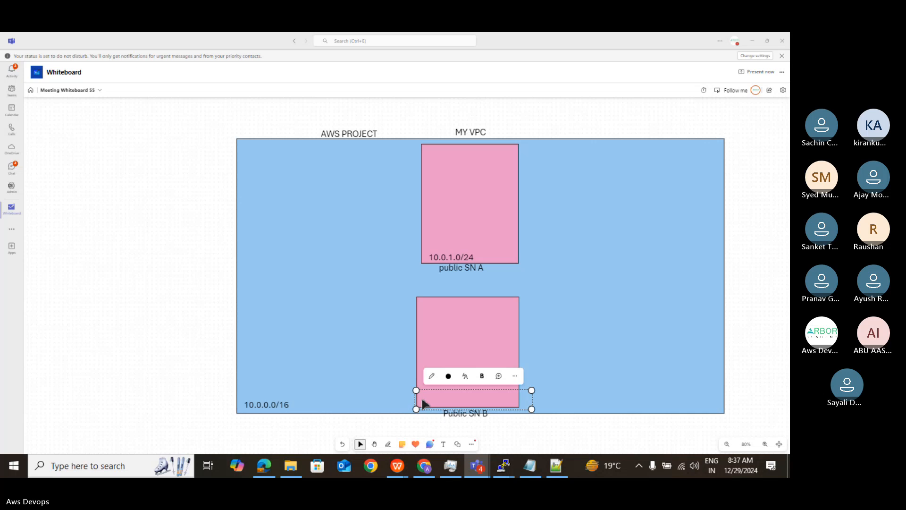
{"action": "left_click", "coordinate": [423, 404]}
{"action": "type", "text": "10"}
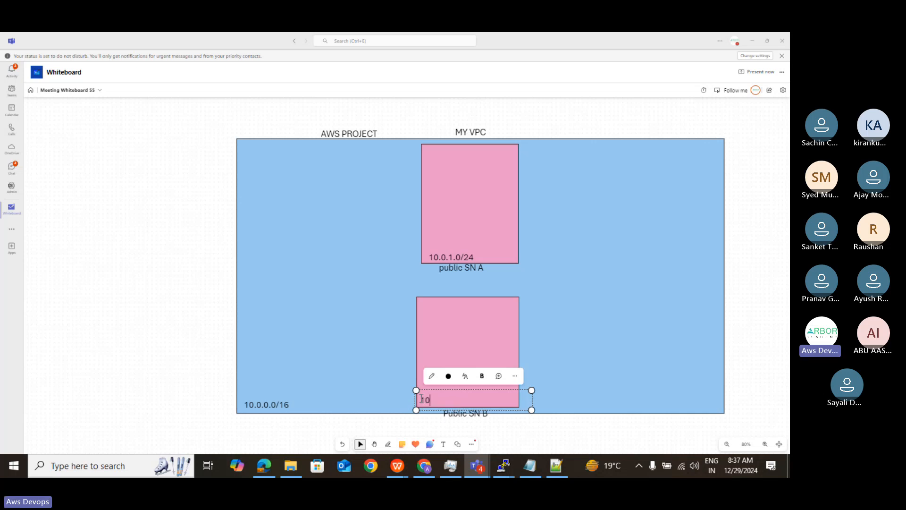
{"action": "type", "text": ".0.2.0/24"}
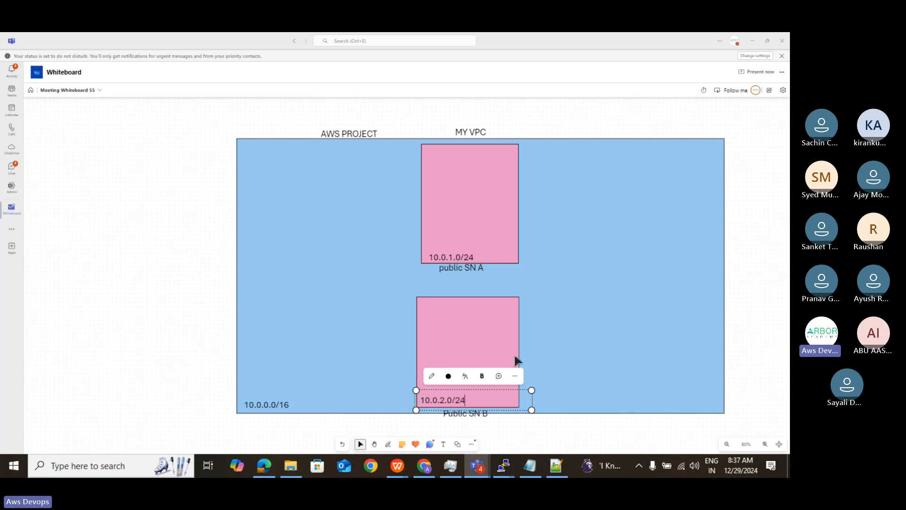
{"action": "left_click", "coordinate": [365, 321]}
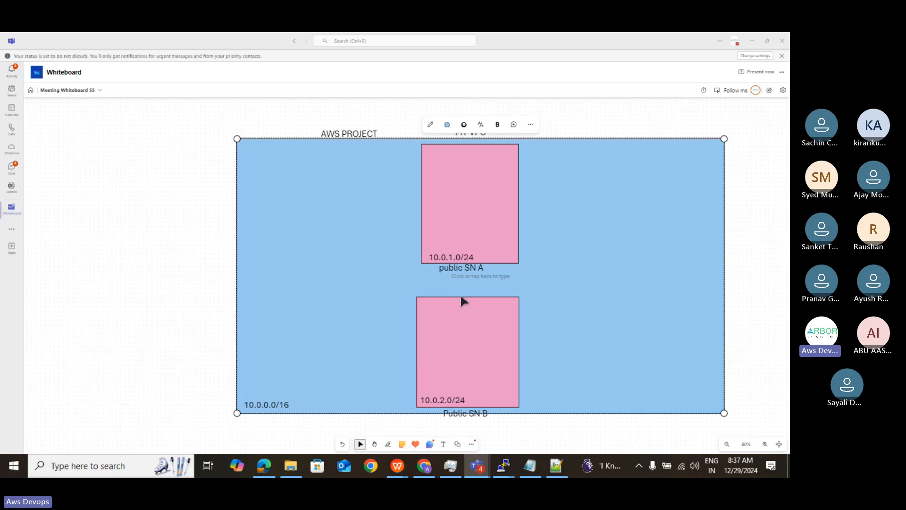
- Make the Public SN B rectangle taller by extending its upper edge to just below the public SN A label
{"action": "left_click", "coordinate": [463, 320]}
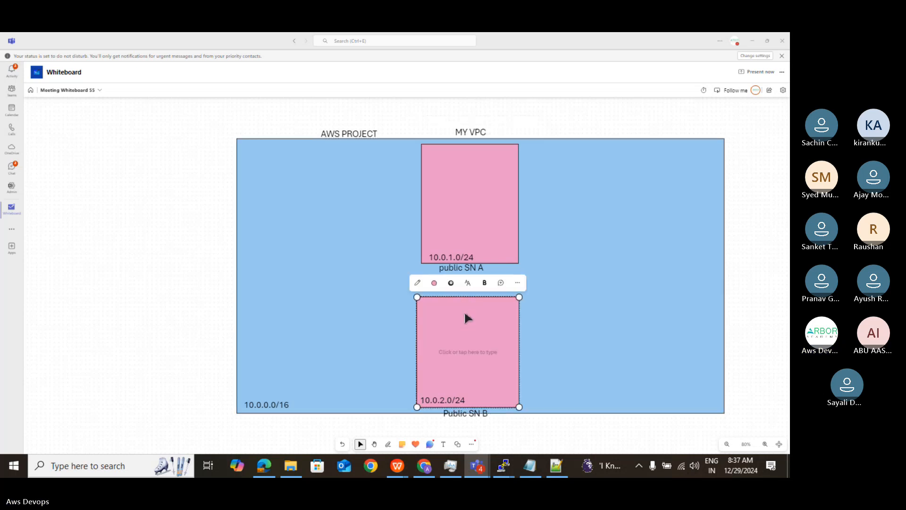
{"action": "left_click_drag", "start_coordinate": [458, 297], "coordinate": [457, 282]}
{"action": "left_click", "coordinate": [457, 280]}
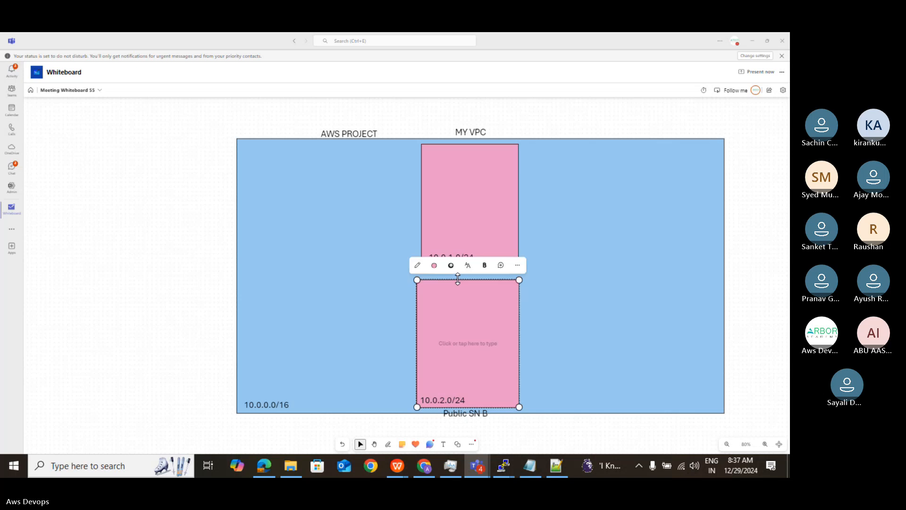
- Widen the public SN A rectangle slightly by extending its left edge to roughly line up with the Public SN B rectangle
{"action": "left_click", "coordinate": [447, 206]}
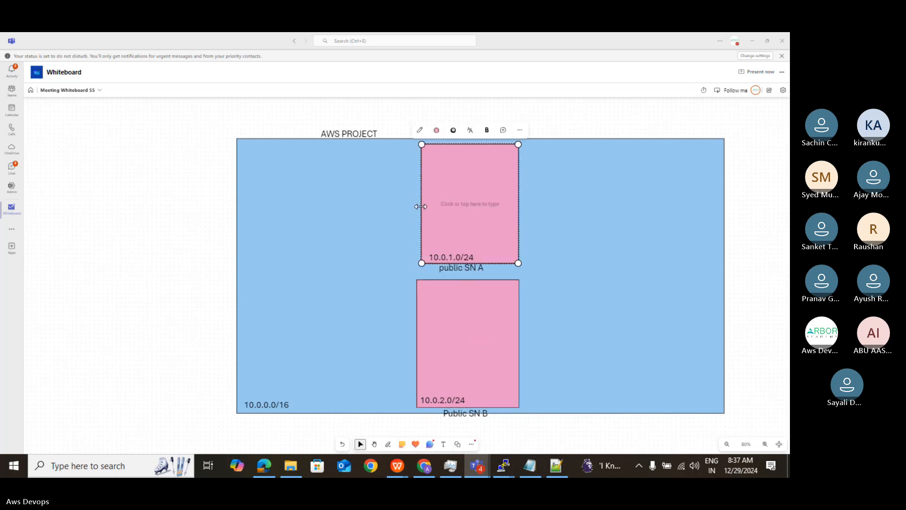
{"action": "left_click_drag", "start_coordinate": [417, 207], "coordinate": [414, 206]}
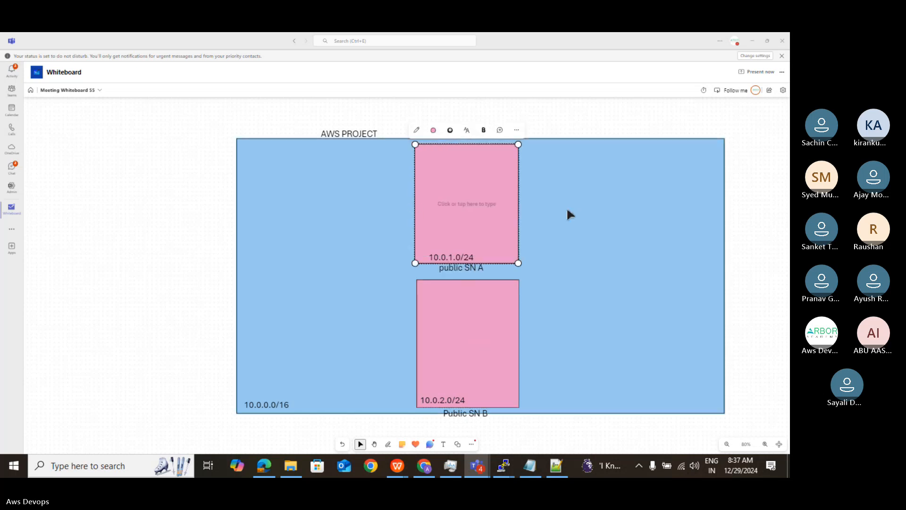
{"action": "left_click", "coordinate": [490, 314]}
{"action": "left_click", "coordinate": [464, 234]}
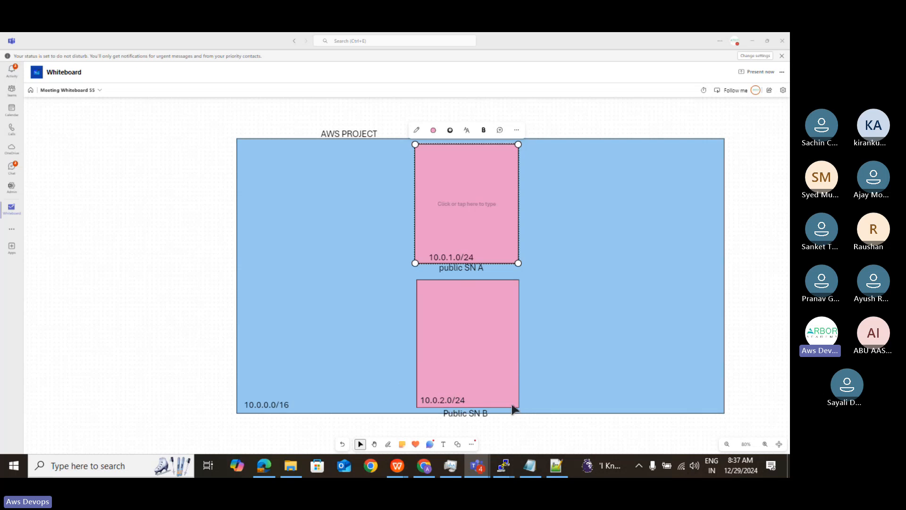
- Add a third pink rectangle near the VPC's right edge, vertically centred, and enlarge it to nearly the size of the public subnets
{"action": "left_click", "coordinate": [458, 444]}
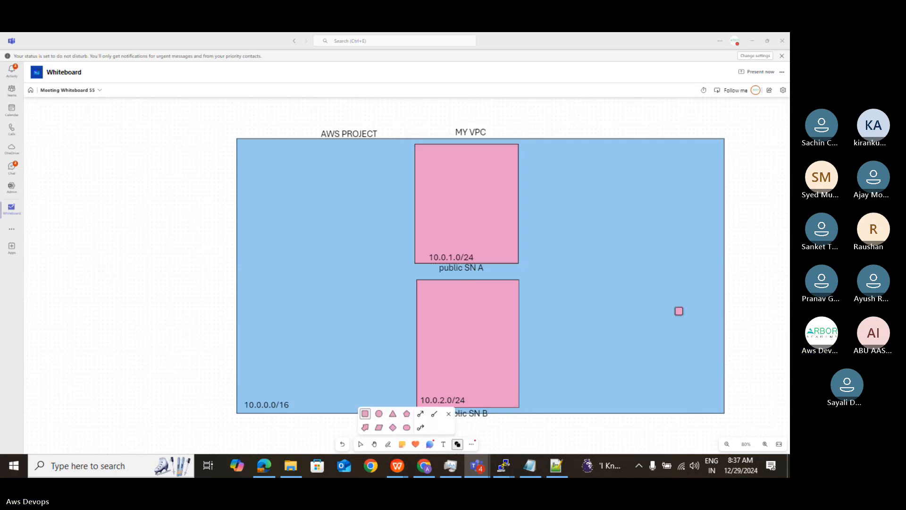
{"action": "left_click", "coordinate": [620, 225]}
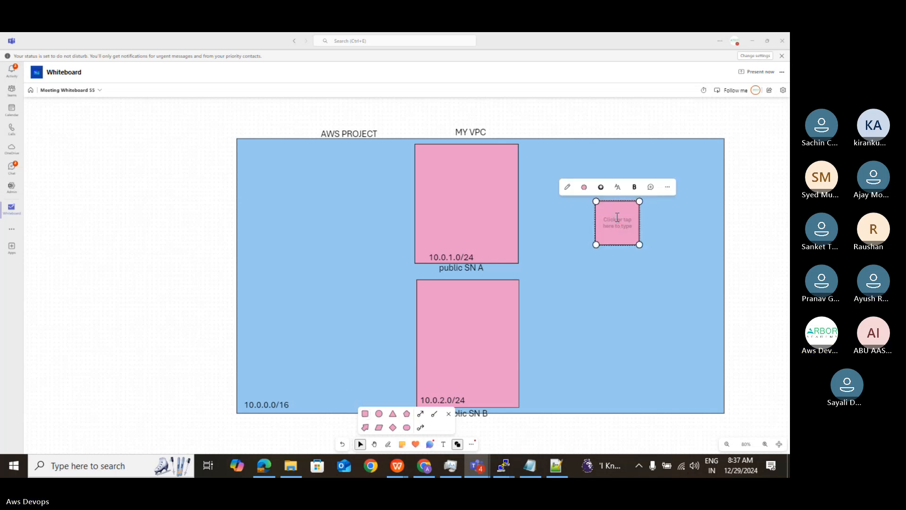
{"action": "left_click_drag", "start_coordinate": [619, 223], "coordinate": [643, 349]}
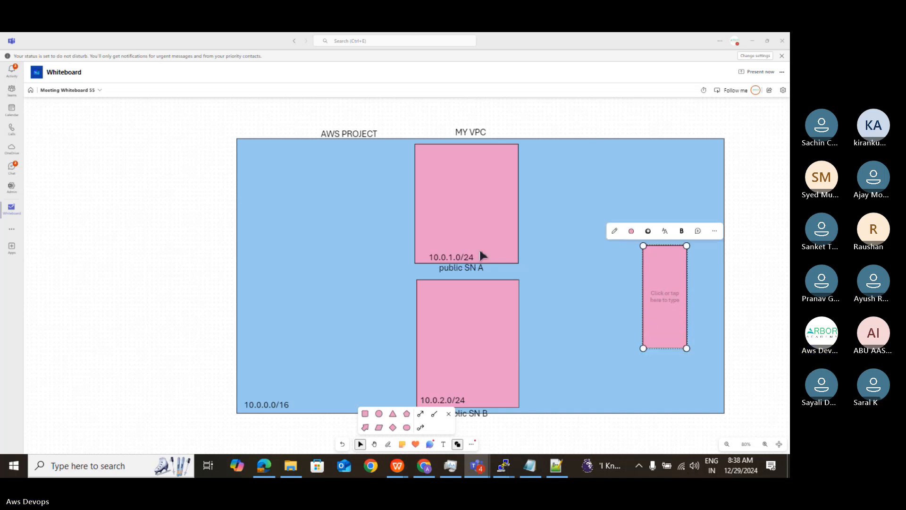
{"action": "left_click_drag", "start_coordinate": [689, 288], "coordinate": [711, 293]}
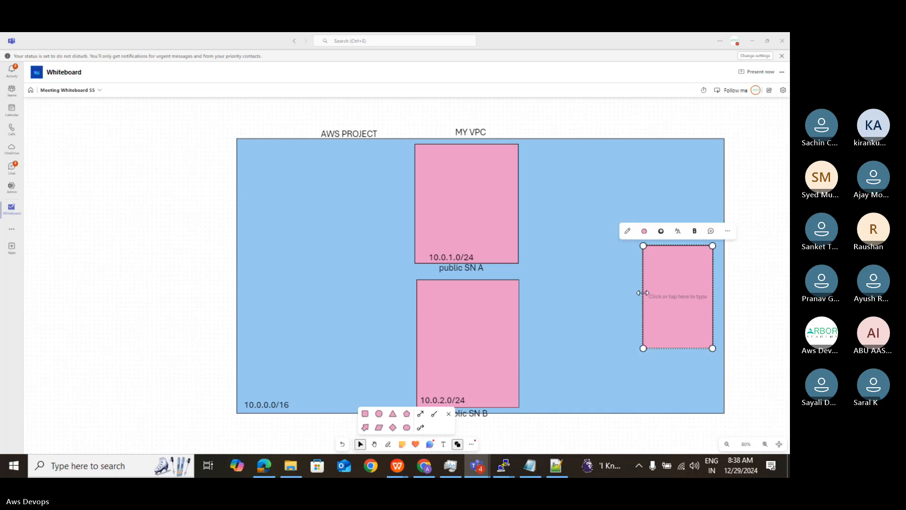
{"action": "left_click_drag", "start_coordinate": [642, 294], "coordinate": [627, 295]}
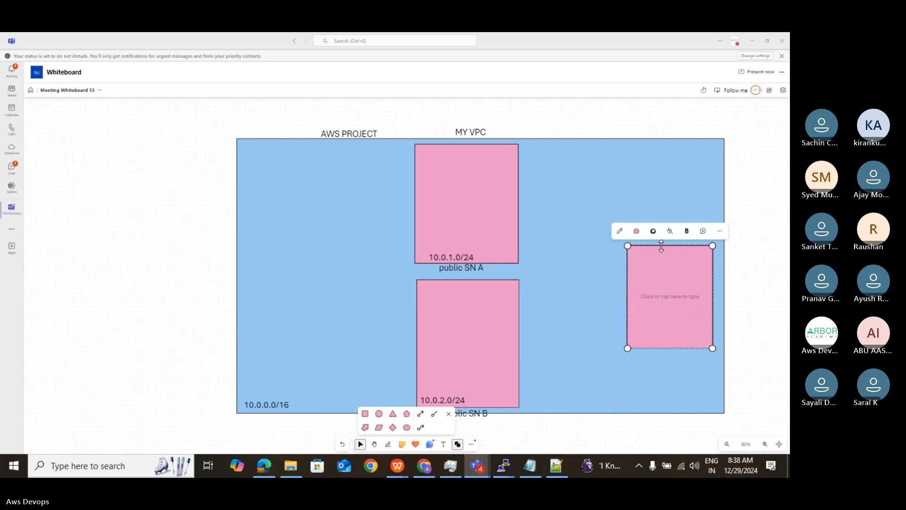
{"action": "left_click_drag", "start_coordinate": [661, 246], "coordinate": [661, 227]}
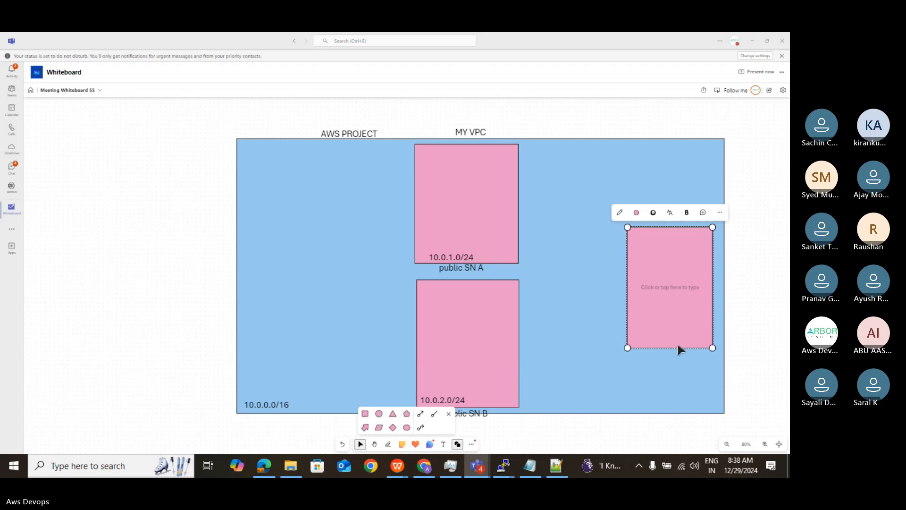
{"action": "left_click_drag", "start_coordinate": [670, 347], "coordinate": [671, 359]}
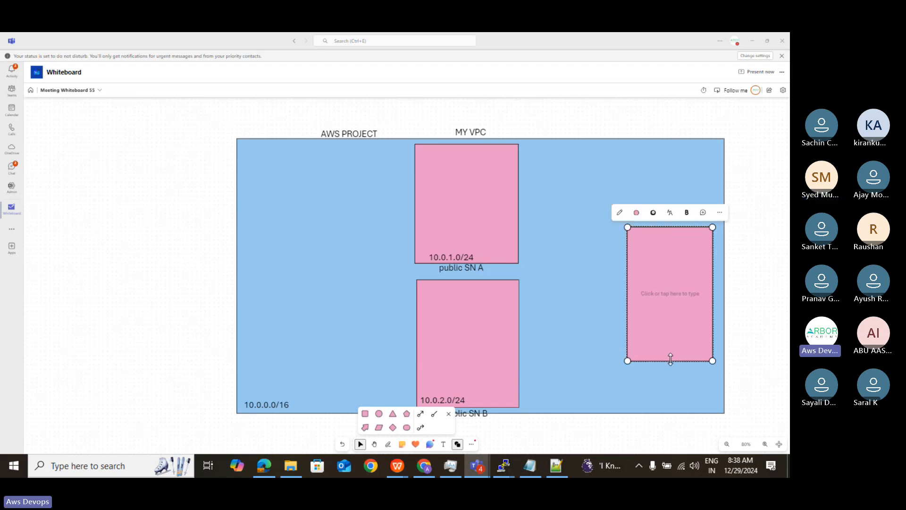
- Add the text label "PrivateSN C" directly beneath the third pink rectangle
{"action": "left_click", "coordinate": [444, 446]}
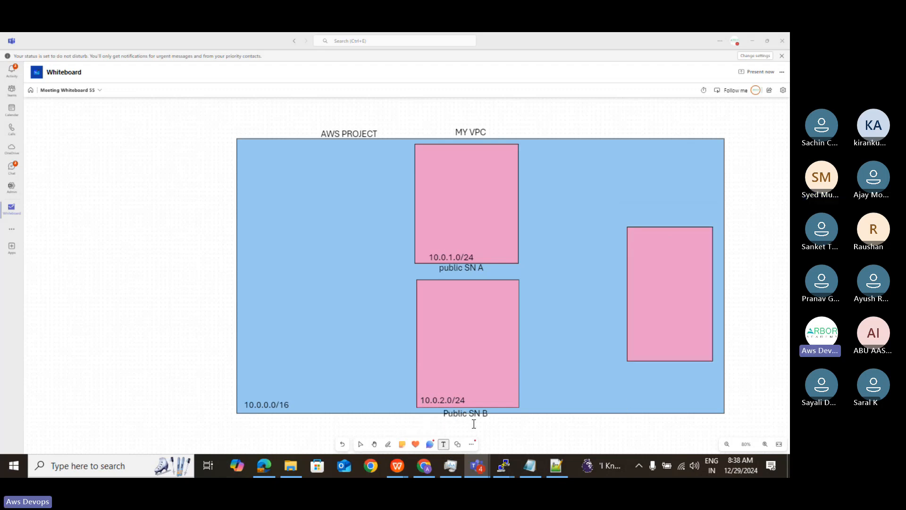
{"action": "left_click", "coordinate": [632, 368]}
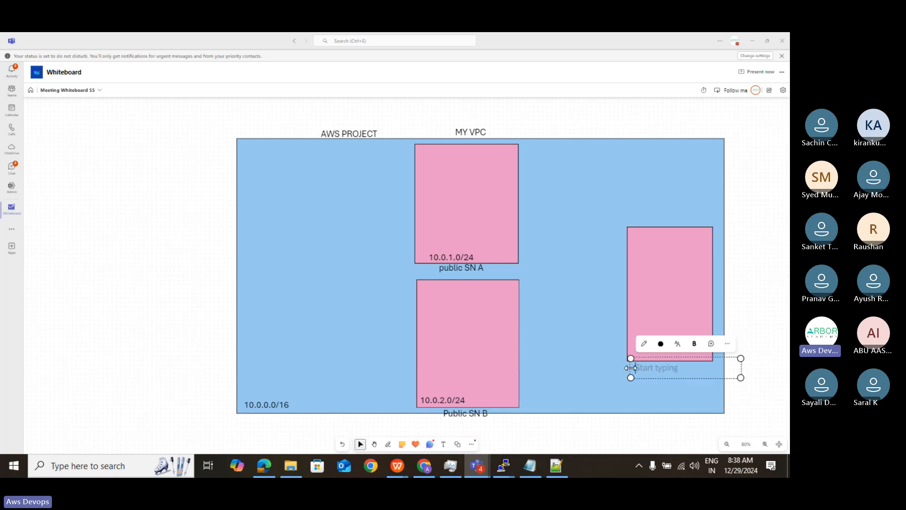
{"action": "type", "text": "Pr"}
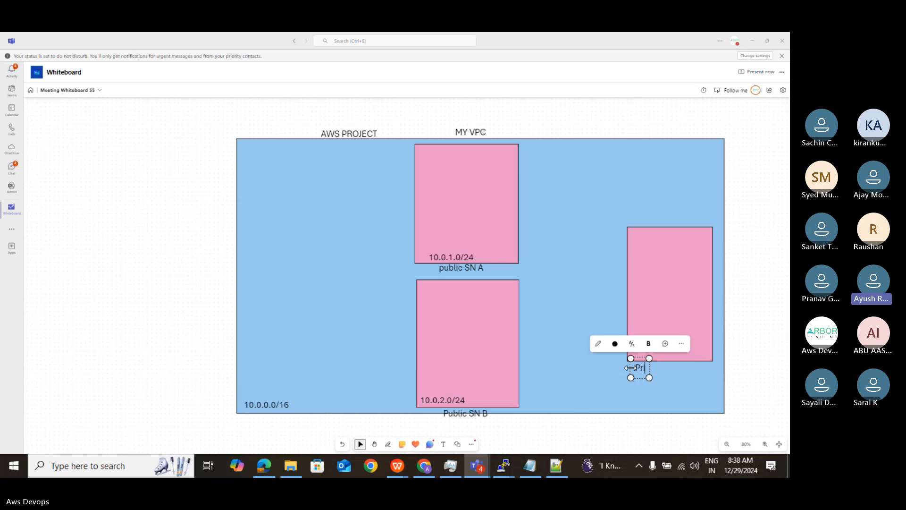
{"action": "type", "text": "iv"}
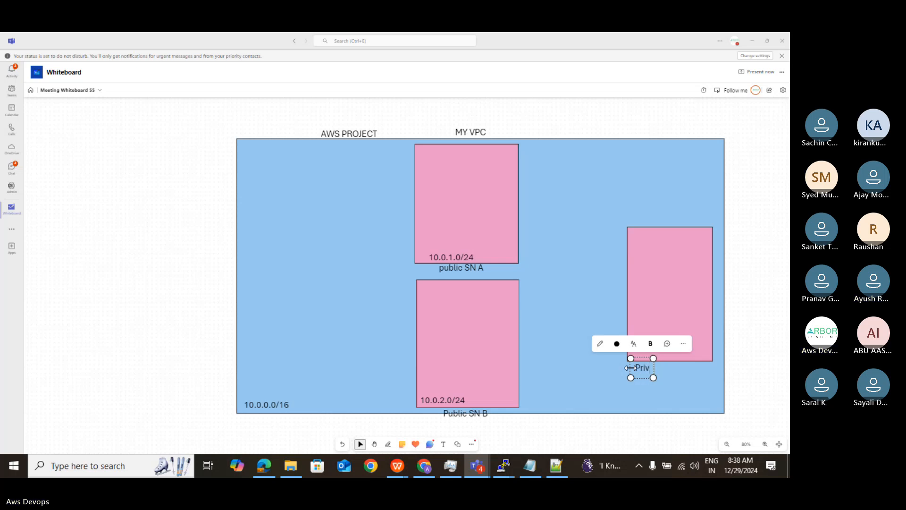
{"action": "type", "text": "a"}
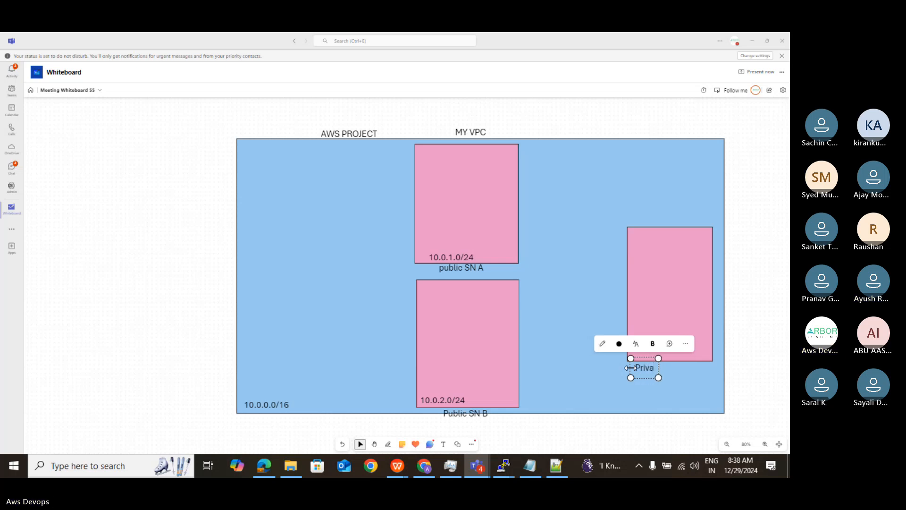
{"action": "type", "text": "te"}
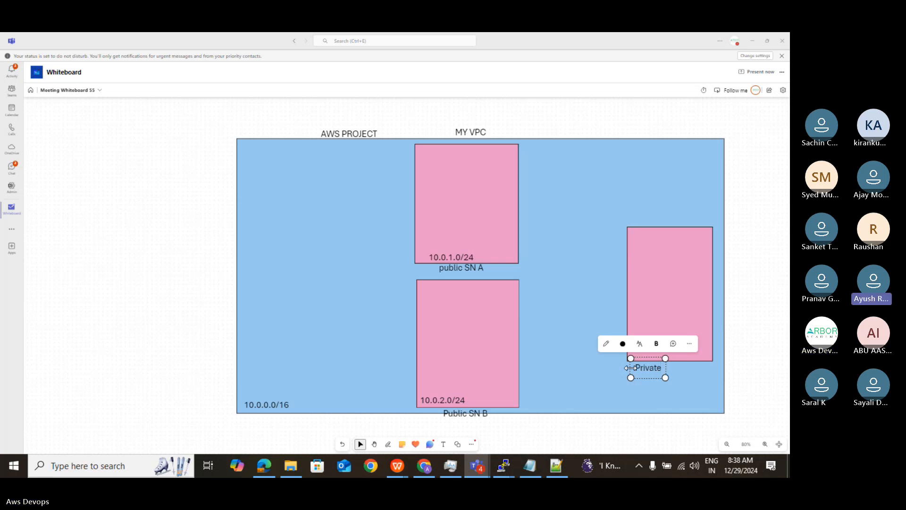
{"action": "type", "text": "SN"}
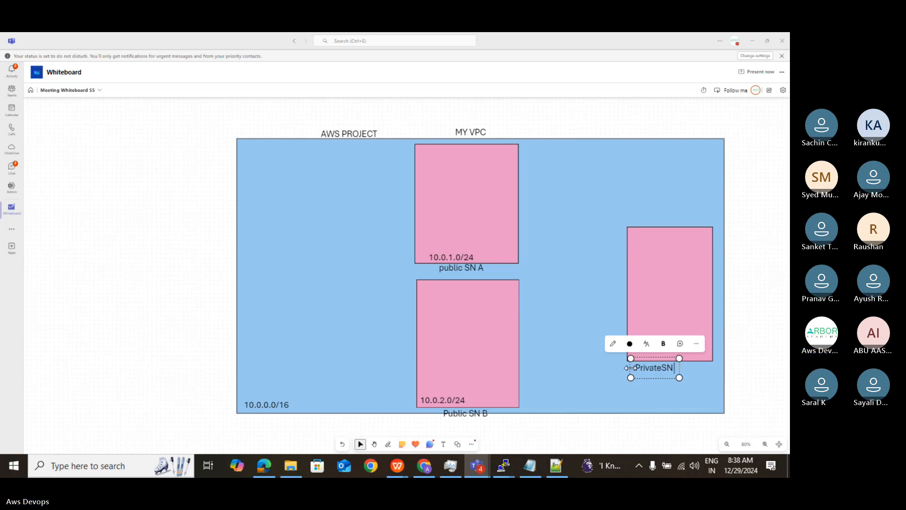
{"action": "type", "text": " C"}
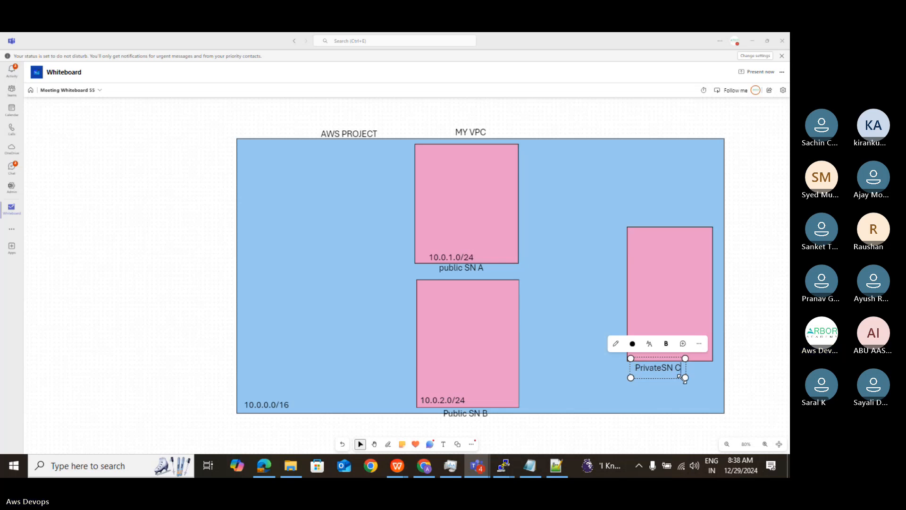
- Add the text label "10.0.3.0/24" inside the PrivateSN C rectangle, near its lower-left corner
{"action": "left_click", "coordinate": [665, 309]}
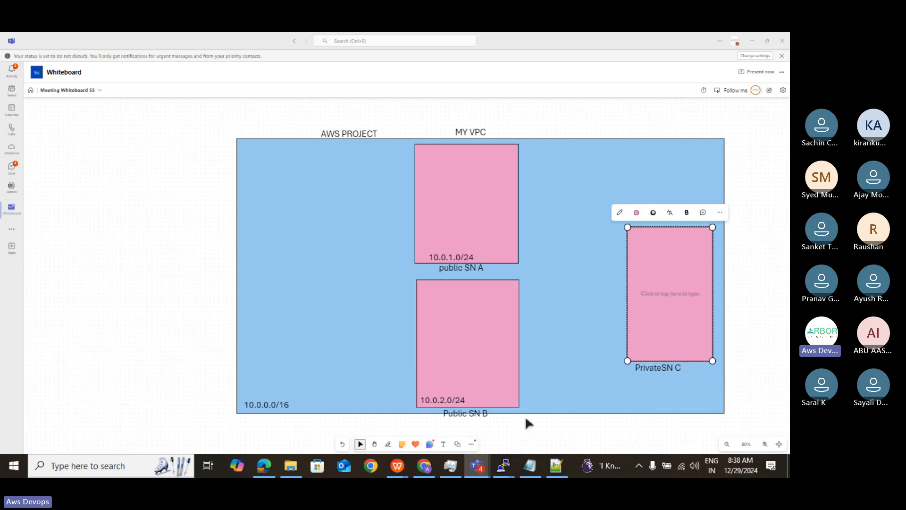
{"action": "left_click", "coordinate": [443, 444]}
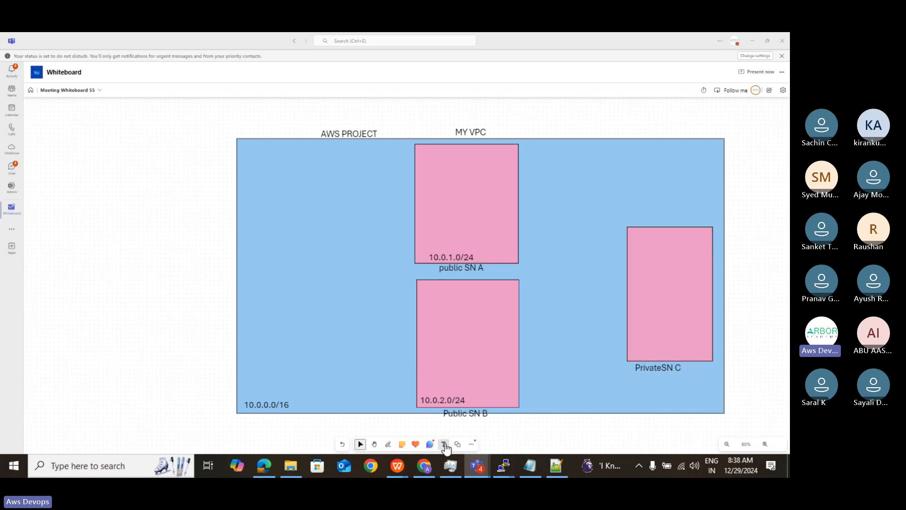
{"action": "left_click", "coordinate": [633, 353]}
{"action": "type", "text": "10.0"}
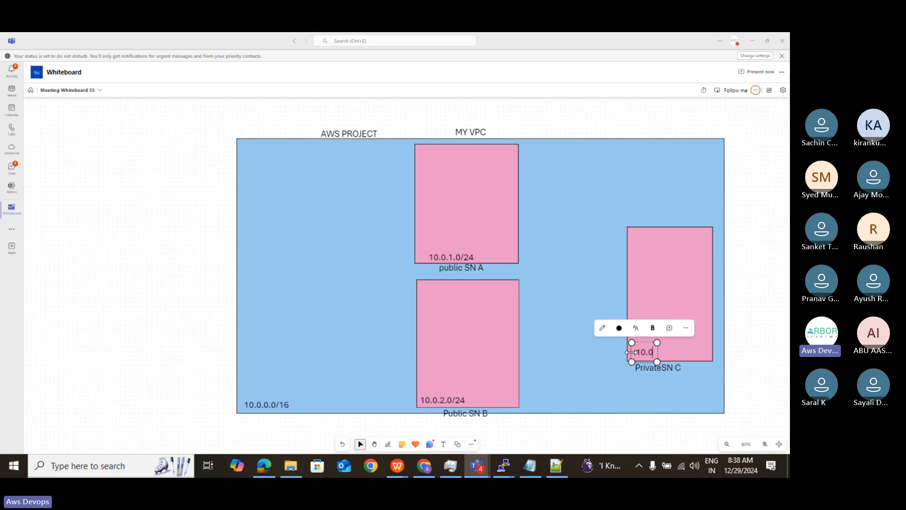
{"action": "type", "text": ".3"}
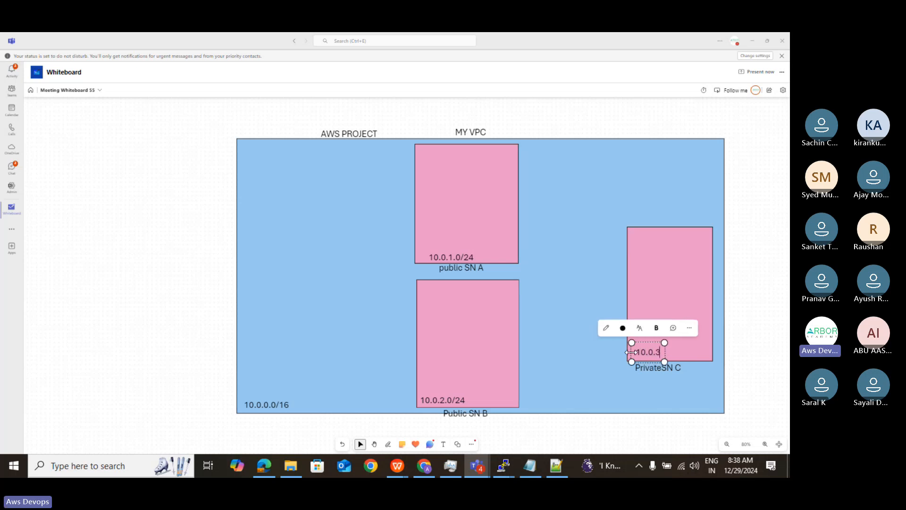
{"action": "type", "text": ".0/24"}
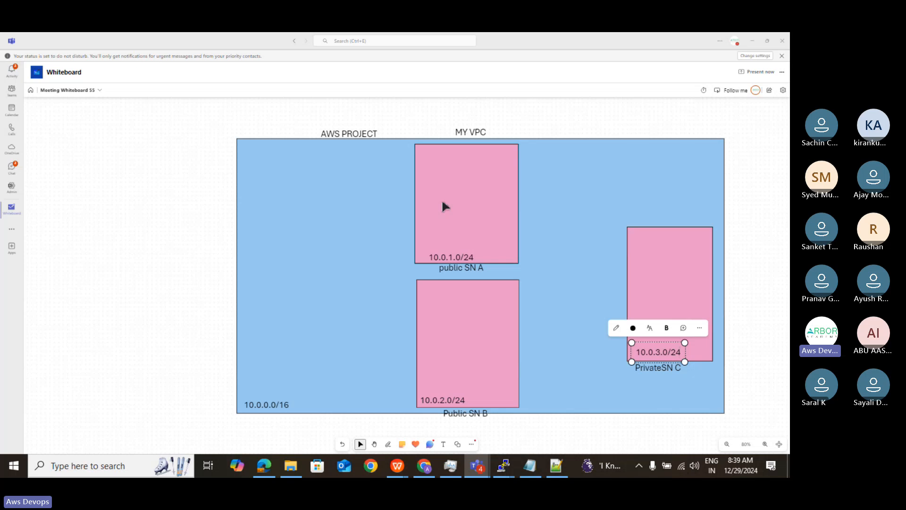
{"action": "left_click", "coordinate": [457, 444]}
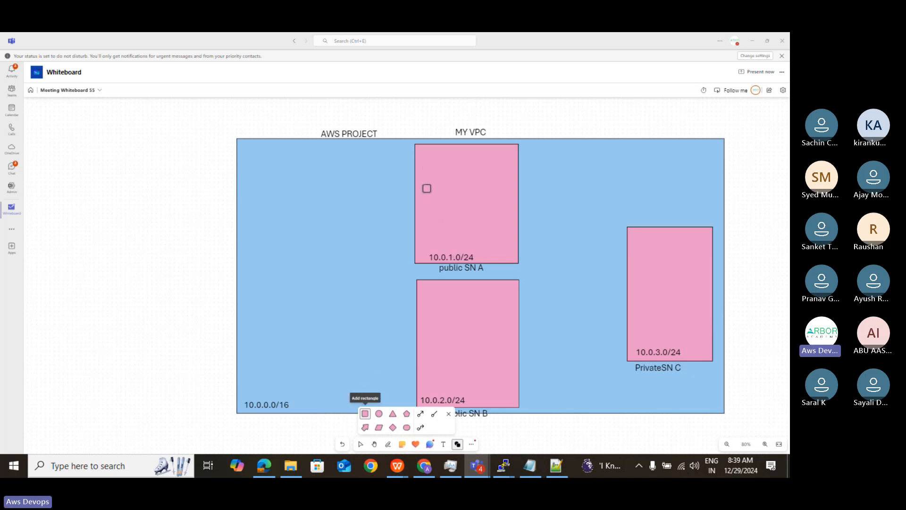
{"action": "left_click_drag", "start_coordinate": [423, 185], "coordinate": [509, 209]}
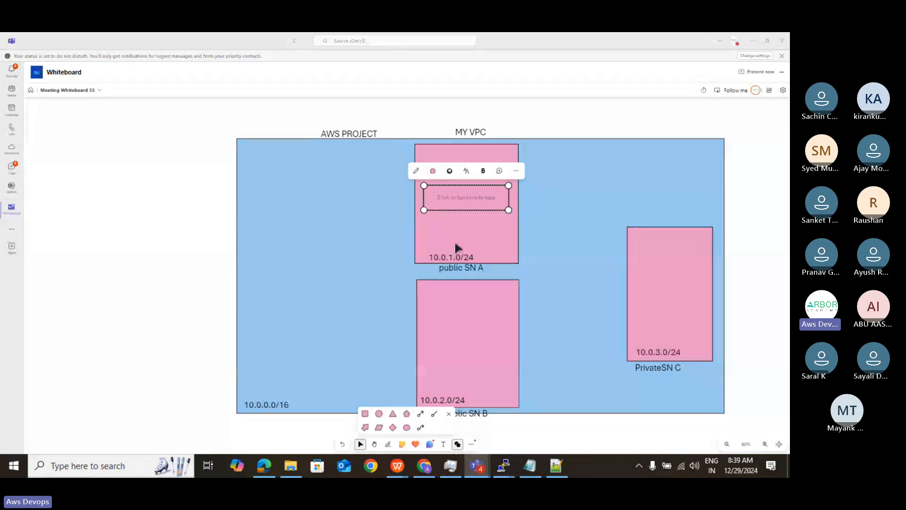
{"action": "left_click", "coordinate": [516, 170]}
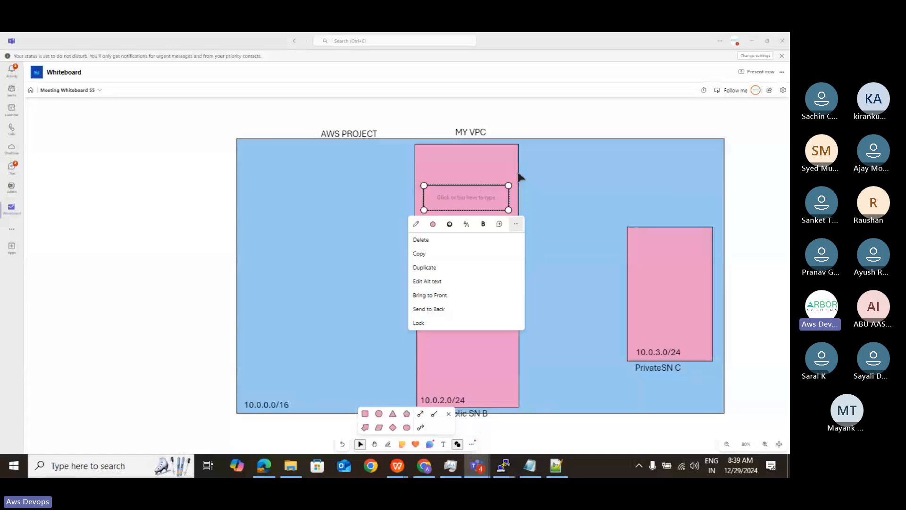
{"action": "left_click", "coordinate": [432, 239]}
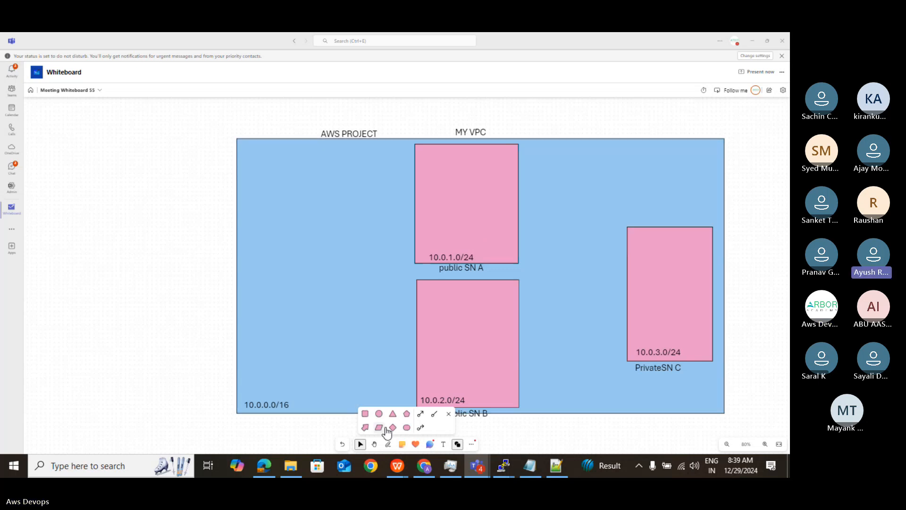
- Add a small pink square, widen it slightly, and place it outside the VPC, to the left of its left edge
{"action": "left_click", "coordinate": [365, 414]}
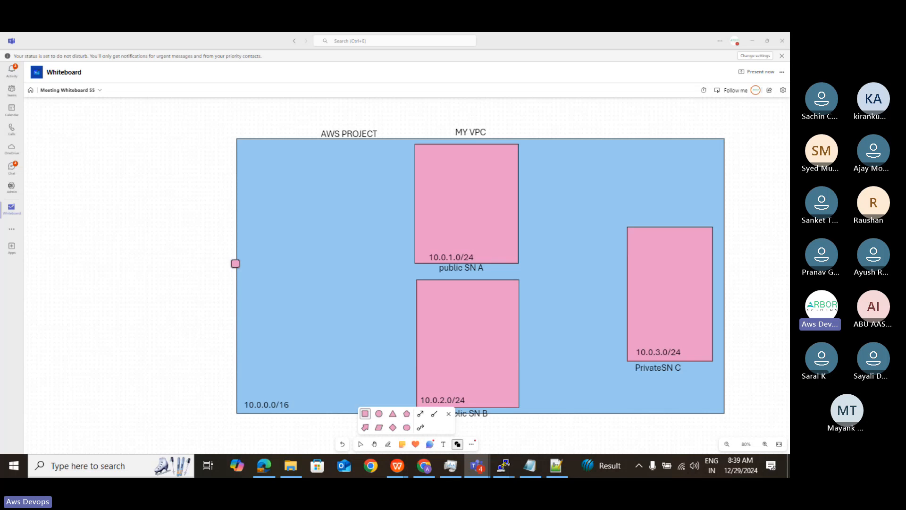
{"action": "left_click", "coordinate": [233, 260]}
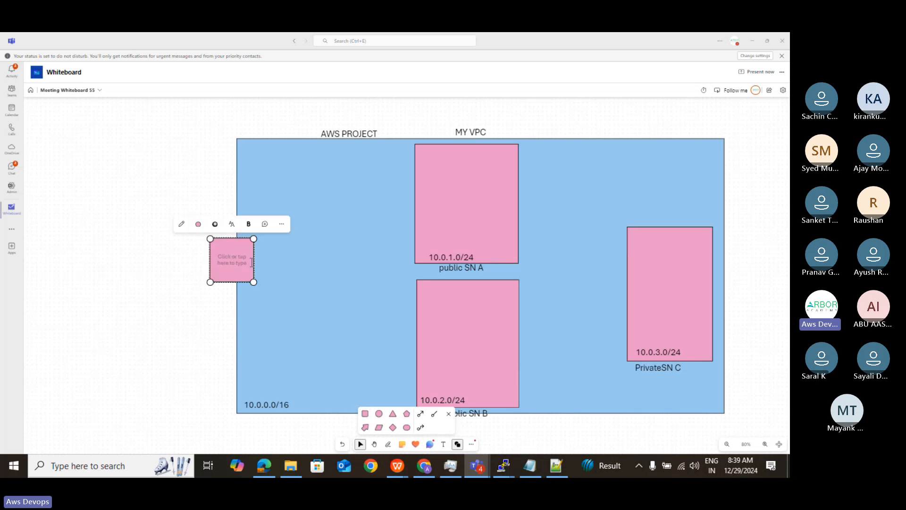
{"action": "left_click_drag", "start_coordinate": [253, 260], "coordinate": [258, 260]}
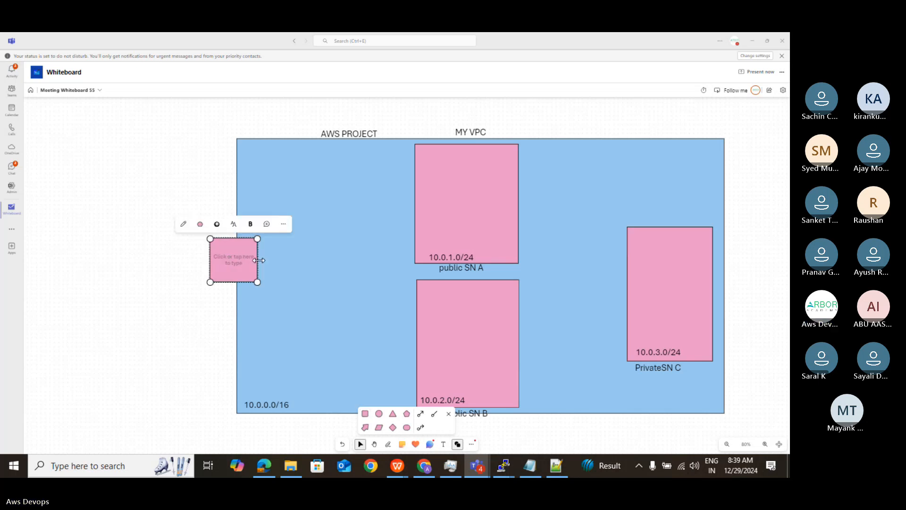
{"action": "left_click", "coordinate": [237, 295]}
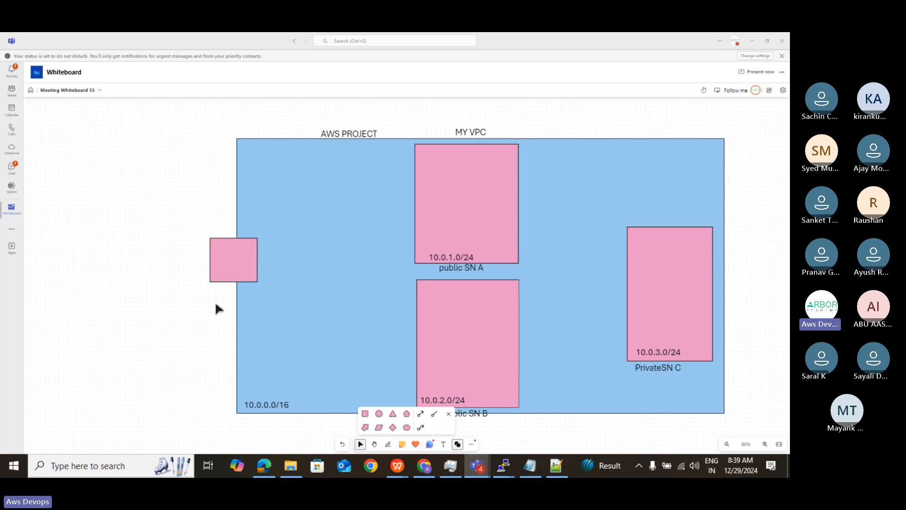
{"action": "left_click_drag", "start_coordinate": [236, 249], "coordinate": [127, 235]}
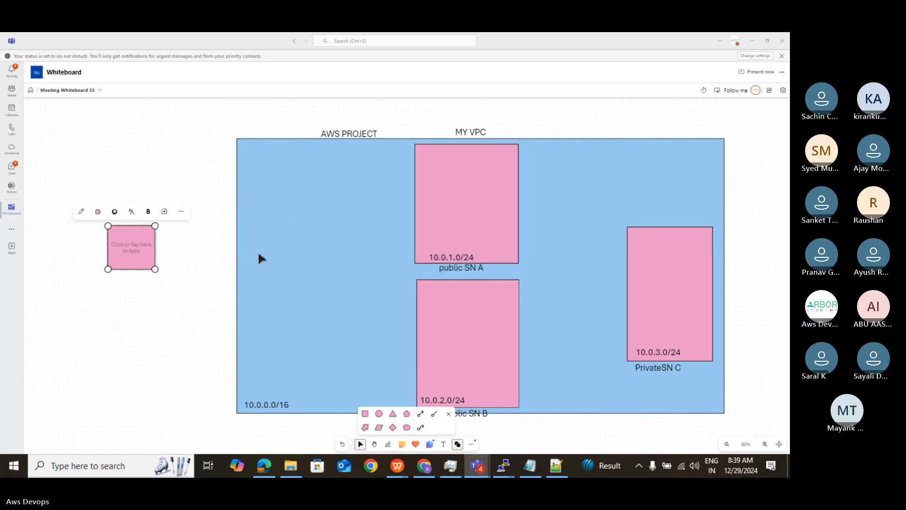
- Extend the VPC rectangle's left edge outward and move the small pink square so it straddles that edge at mid-height
{"action": "left_click", "coordinate": [246, 263]}
{"action": "left_click_drag", "start_coordinate": [236, 265], "coordinate": [191, 271]}
{"action": "left_click", "coordinate": [140, 249]}
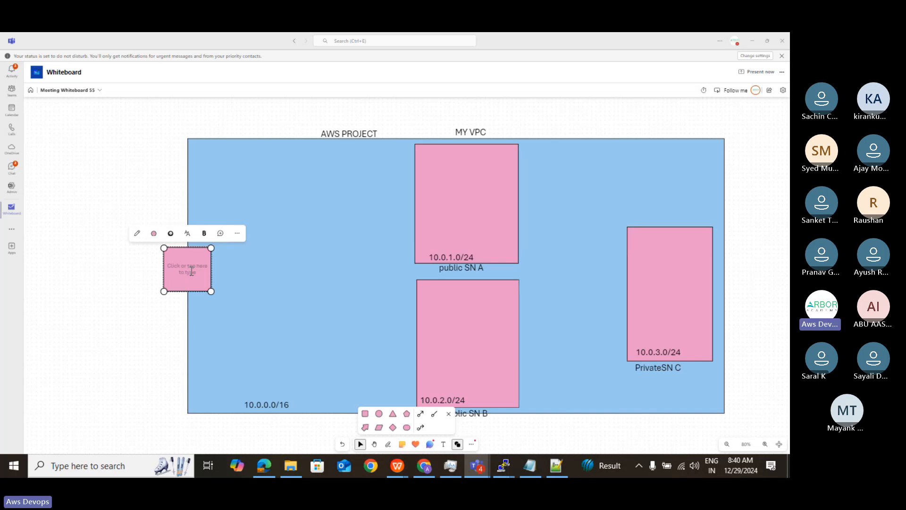
- Fill the small square on the VPC's left edge with green and label it "I G"
{"action": "left_click", "coordinate": [191, 272]}
{"action": "left_click", "coordinate": [154, 233]}
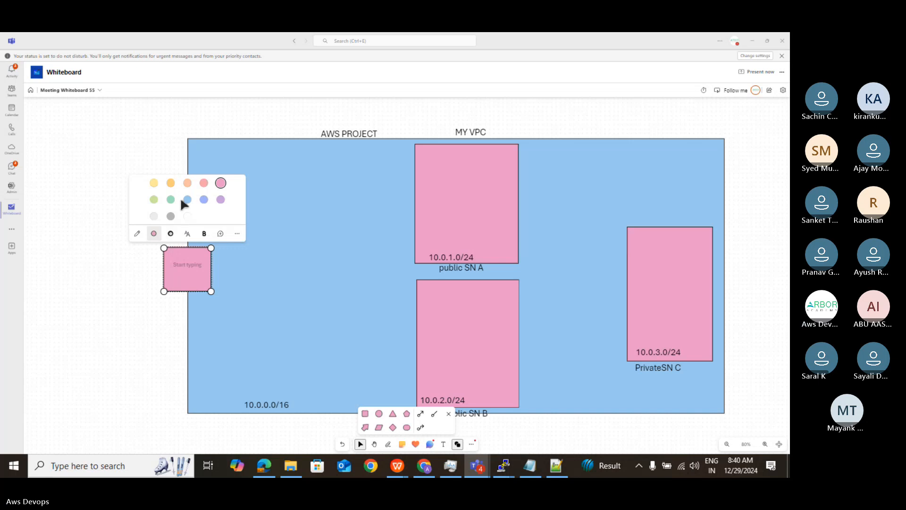
{"action": "left_click", "coordinate": [170, 200]}
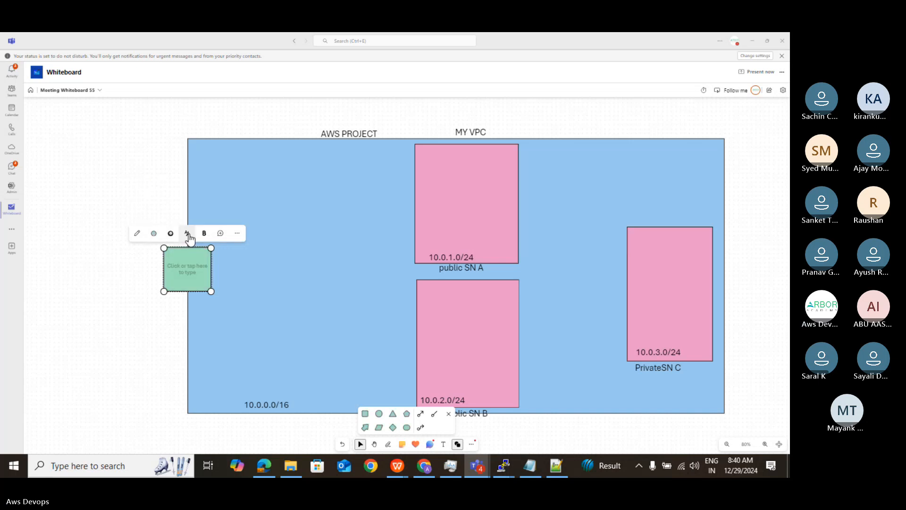
{"action": "left_click", "coordinate": [182, 266]}
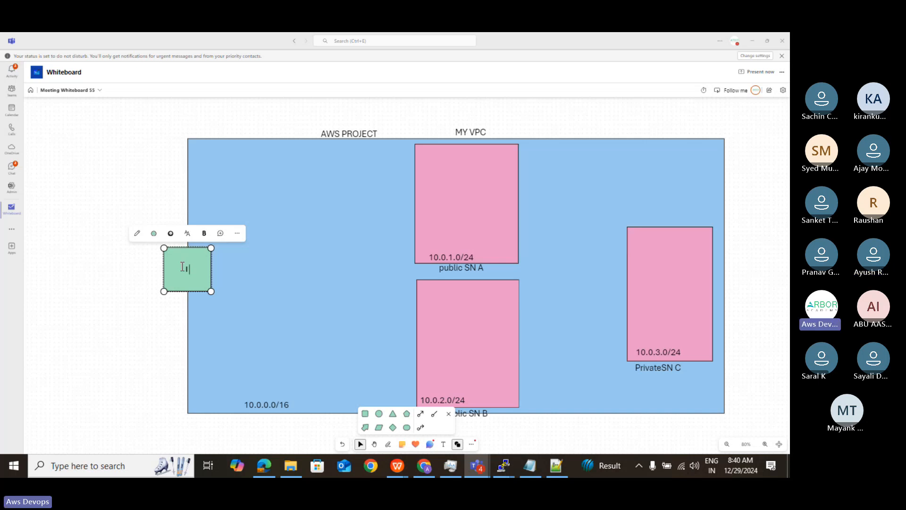
{"action": "type", "text": "G"}
{"action": "left_click", "coordinate": [399, 294]}
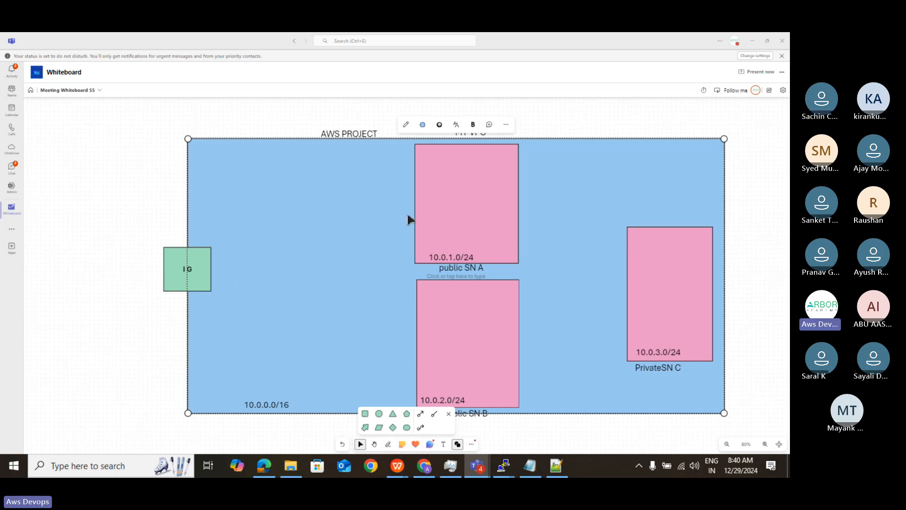
- Add a circle inside the VPC just right of the I G square and shrink it to a small flat ellipse
{"action": "left_click", "coordinate": [387, 446]}
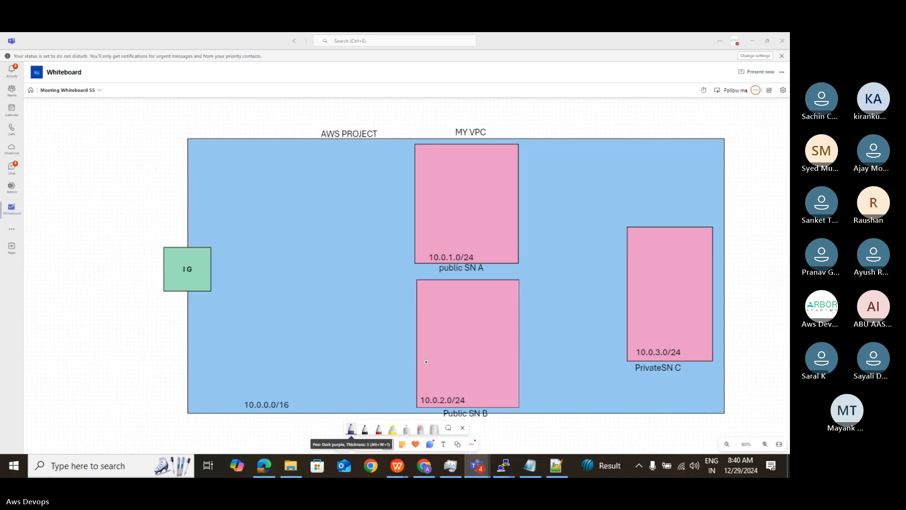
{"action": "left_click", "coordinate": [457, 443]}
{"action": "left_click", "coordinate": [379, 419]}
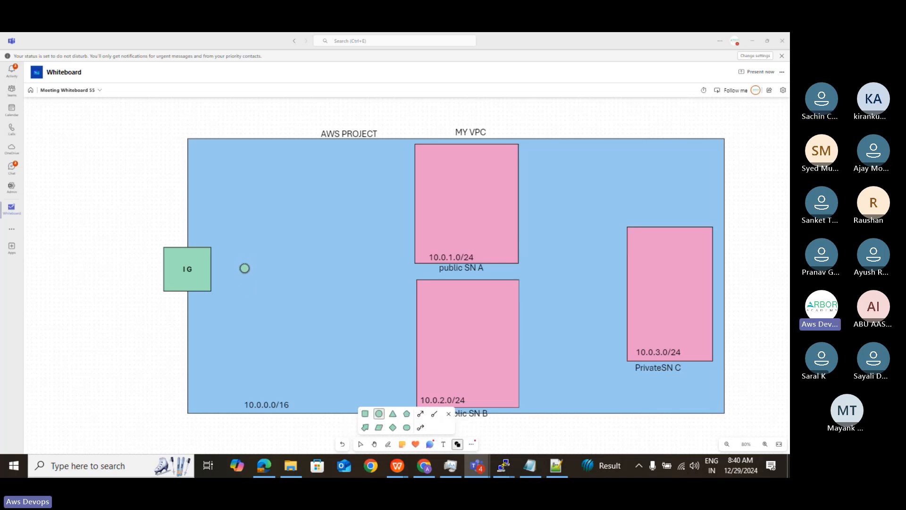
{"action": "left_click", "coordinate": [243, 267]}
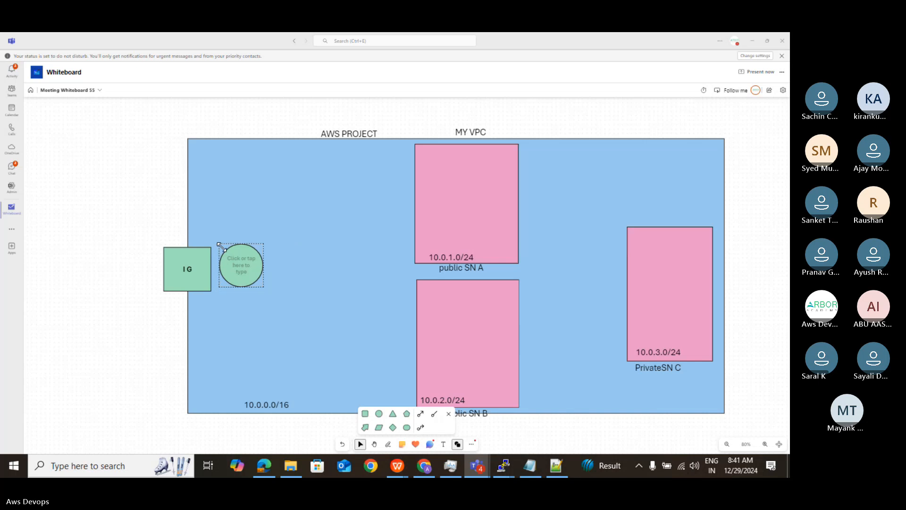
{"action": "left_click_drag", "start_coordinate": [219, 245], "coordinate": [227, 255]}
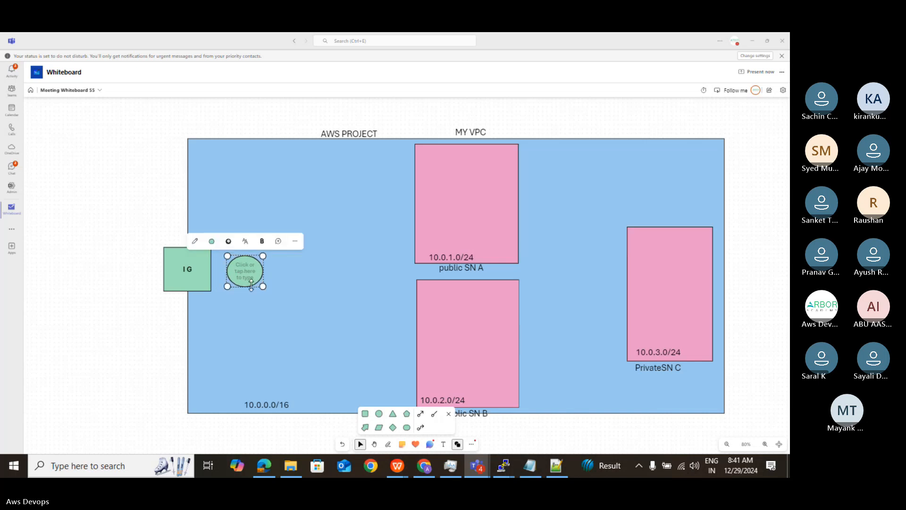
{"action": "left_click_drag", "start_coordinate": [263, 286], "coordinate": [259, 275]}
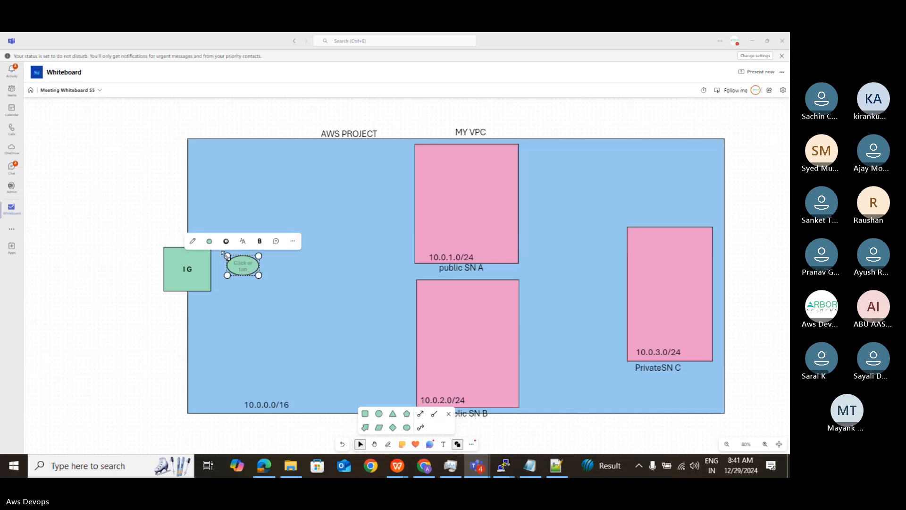
- Fill the small ellipse beside the I G square with light orange and label it "RT"
{"action": "left_click", "coordinate": [210, 242]}
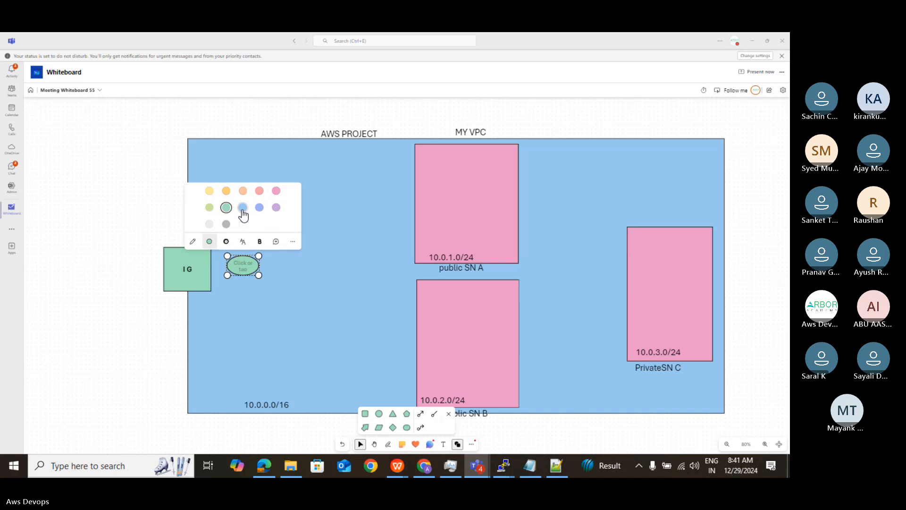
{"action": "left_click", "coordinate": [242, 192]}
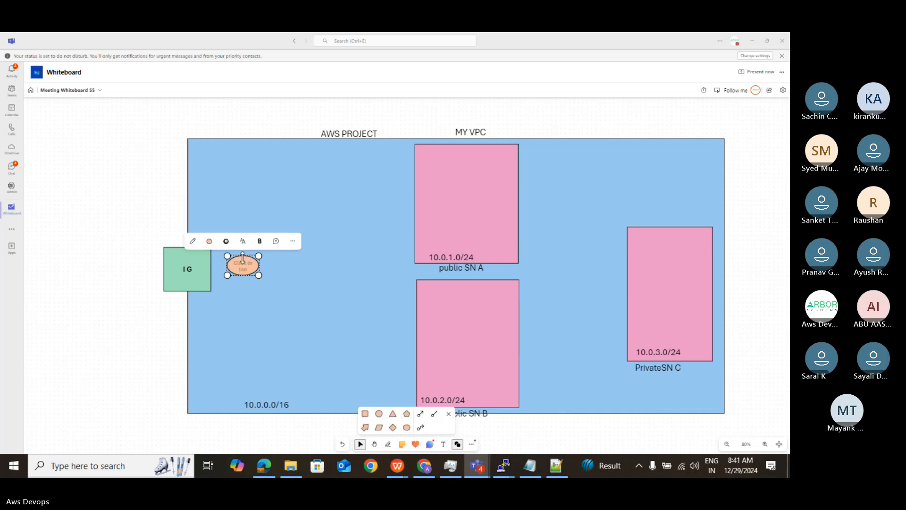
{"action": "left_click", "coordinate": [244, 266]}
{"action": "type", "text": "RT"}
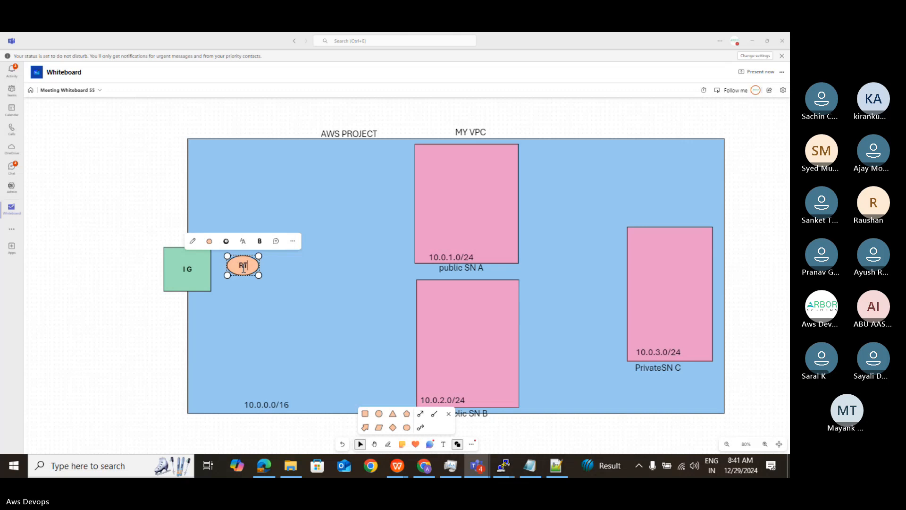
{"action": "left_click", "coordinate": [274, 268]}
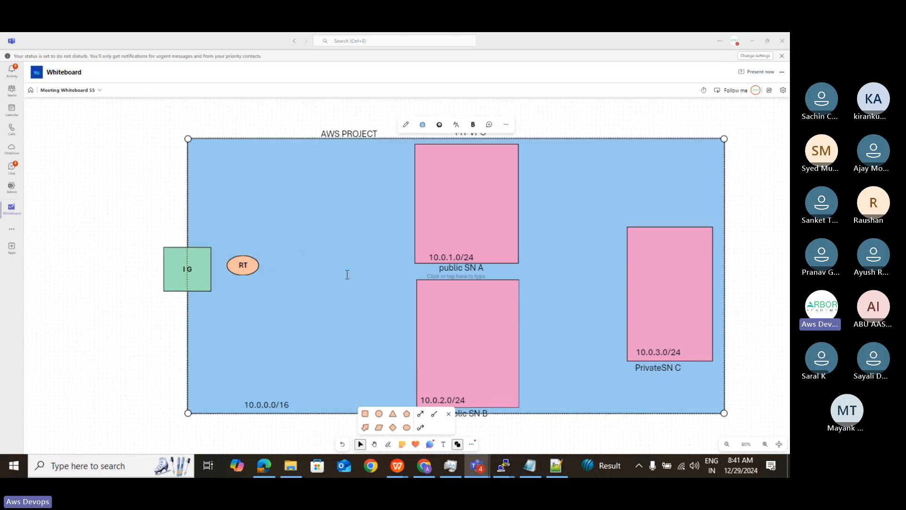
- Draw black pen lines connecting I G to RT, and RT to the left edges of public SN A and Public SN B
{"action": "left_click", "coordinate": [387, 445]}
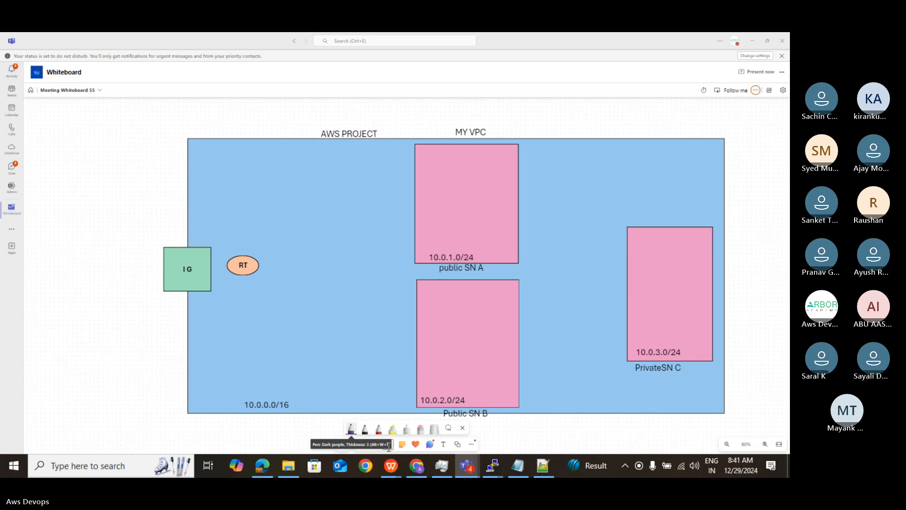
{"action": "left_click", "coordinate": [376, 430]}
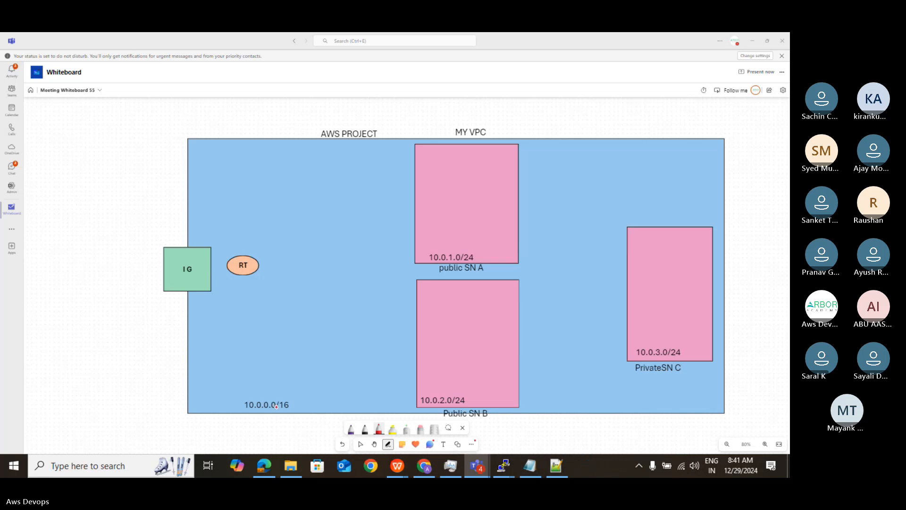
{"action": "left_click", "coordinate": [363, 428]}
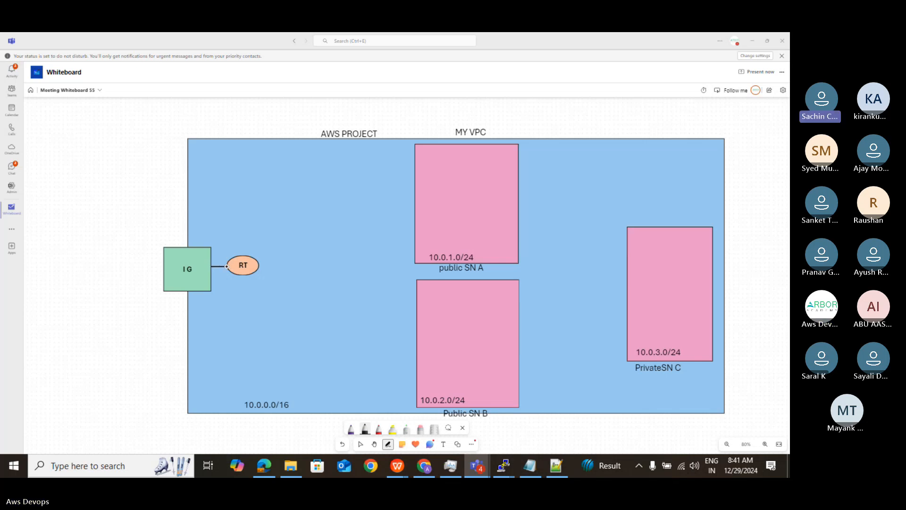
{"action": "left_click_drag", "start_coordinate": [214, 266], "coordinate": [228, 265]}
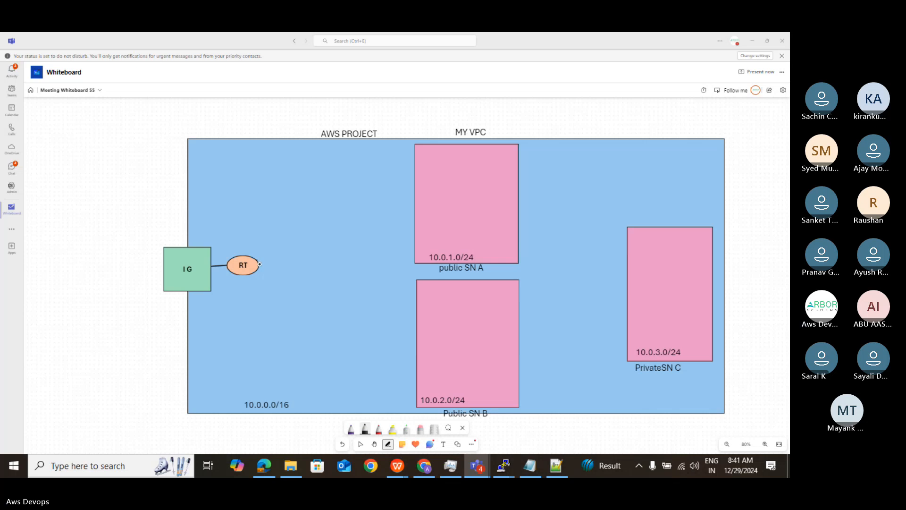
{"action": "mouse_move", "coordinate": [260, 264]}
{"action": "left_mouse_down"}
{"action": "mouse_move", "coordinate": [402, 211]}
{"action": "mouse_move", "coordinate": [413, 216]}
{"action": "left_mouse_up"}
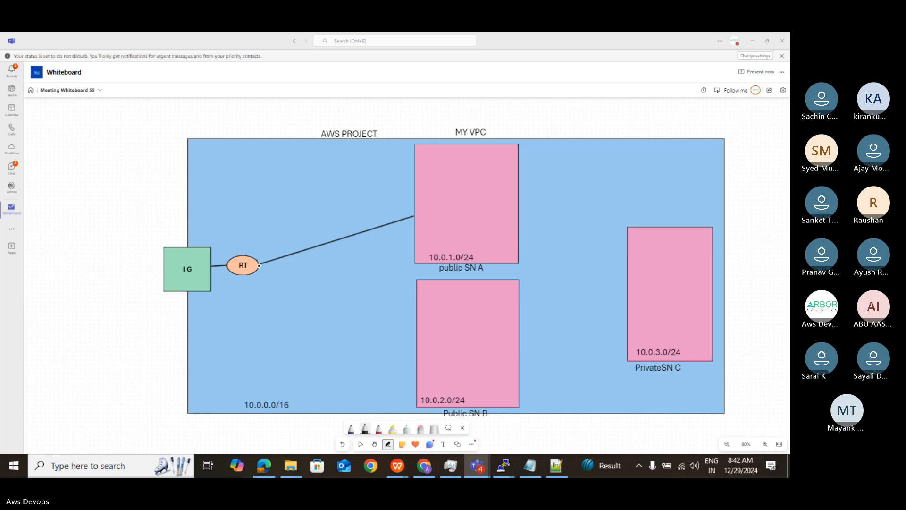
{"action": "left_click_drag", "start_coordinate": [260, 267], "coordinate": [418, 368]}
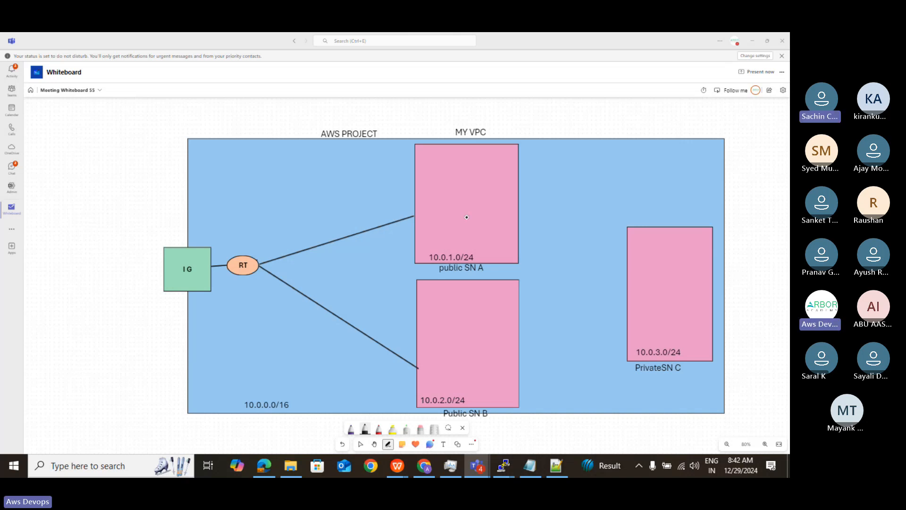
{"action": "left_click", "coordinate": [392, 446]}
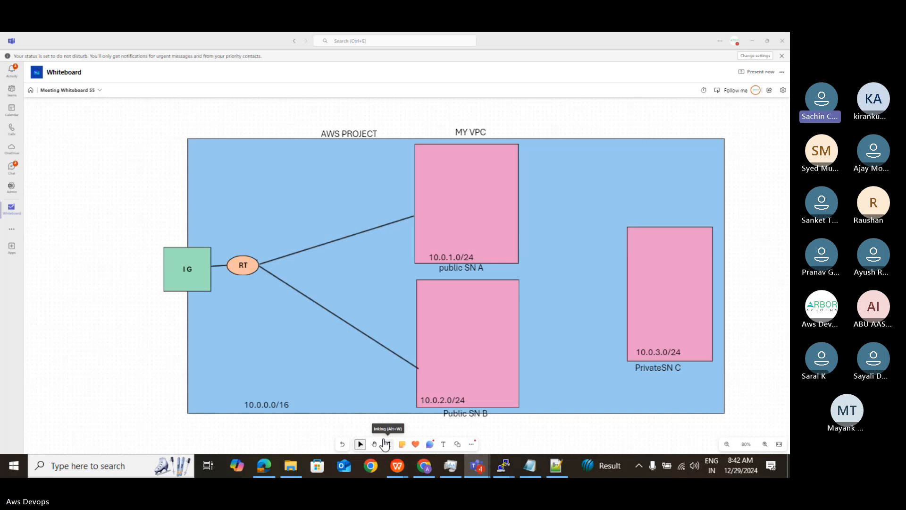
- Bring up the list of recent documents for WPS Office
{"action": "right_click", "coordinate": [397, 467]}
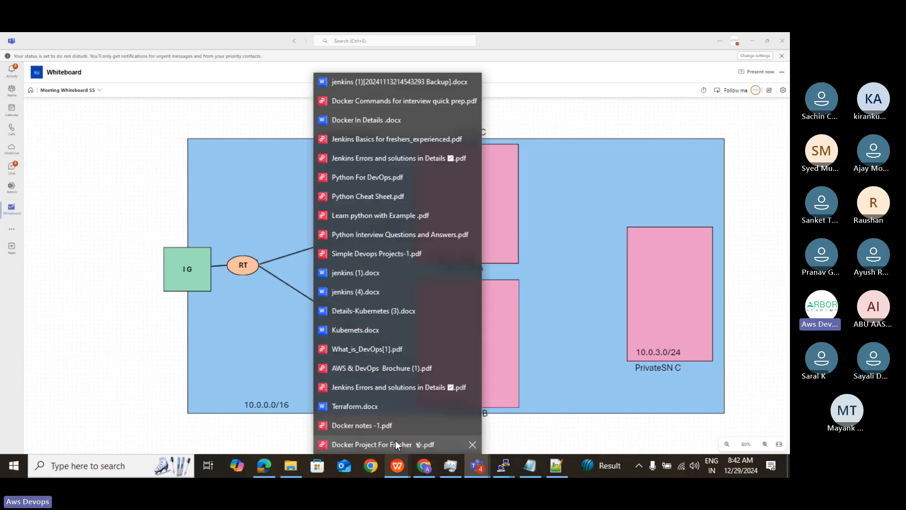
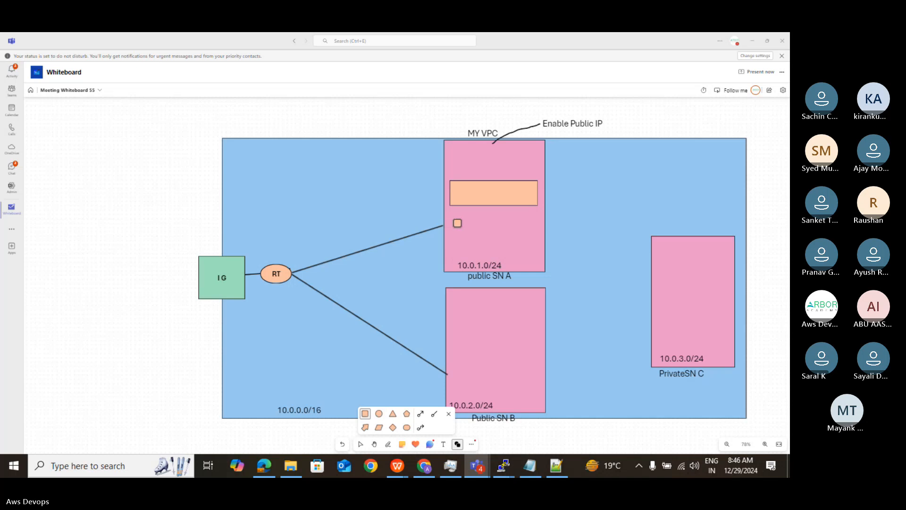
- Draw a second flat light-orange rectangle inside public SN A and two stacked ones inside Public SN B
{"action": "left_click_drag", "start_coordinate": [453, 222], "coordinate": [538, 246]}
{"action": "left_click", "coordinate": [365, 414]}
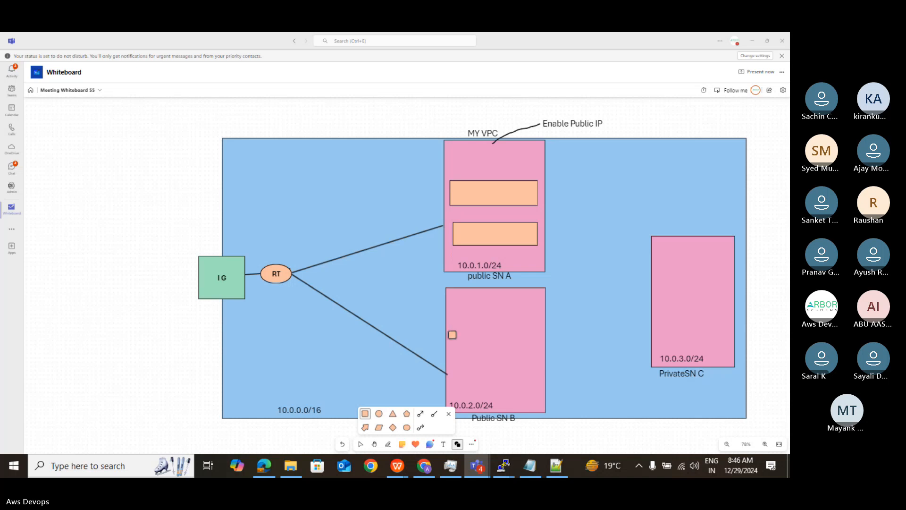
{"action": "left_click_drag", "start_coordinate": [451, 330], "coordinate": [540, 351]}
{"action": "left_click", "coordinate": [364, 414]}
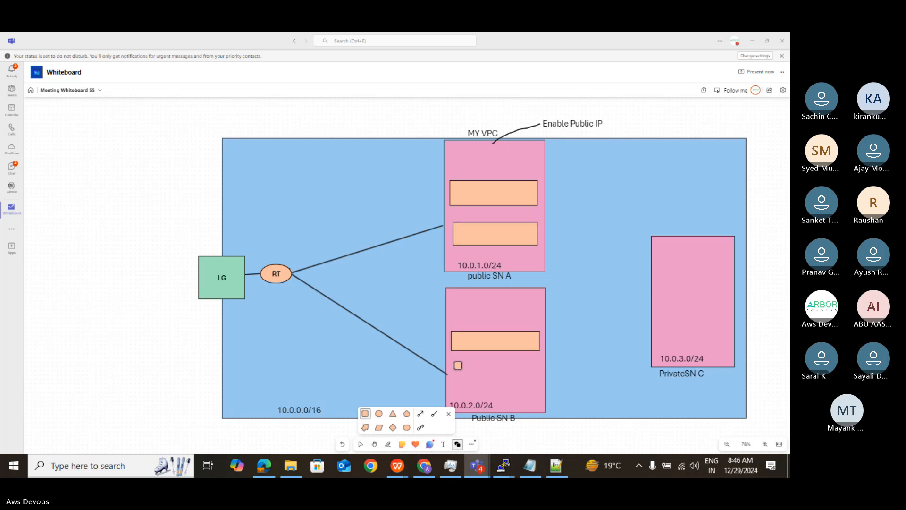
{"action": "left_click_drag", "start_coordinate": [455, 362], "coordinate": [539, 378]}
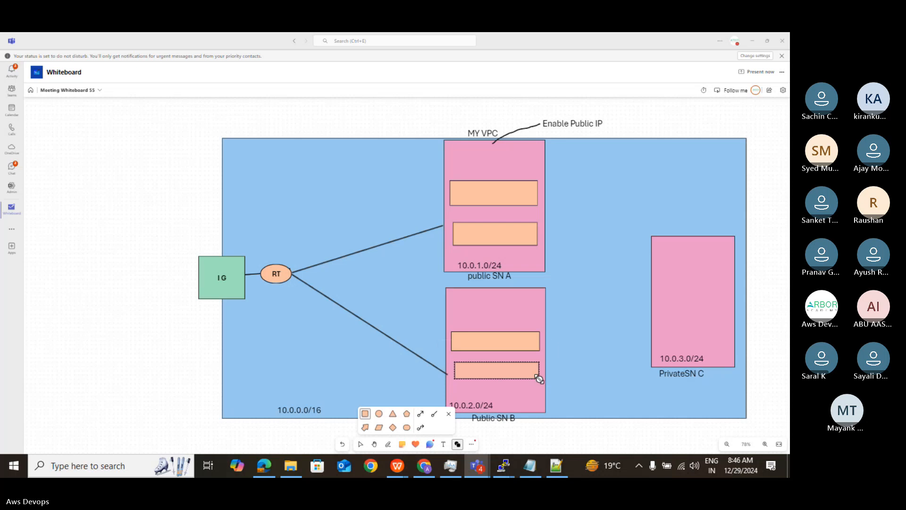
- Extend the lower rectangle in Public SN B slightly to the left and make it a little taller
{"action": "left_click", "coordinate": [478, 376]}
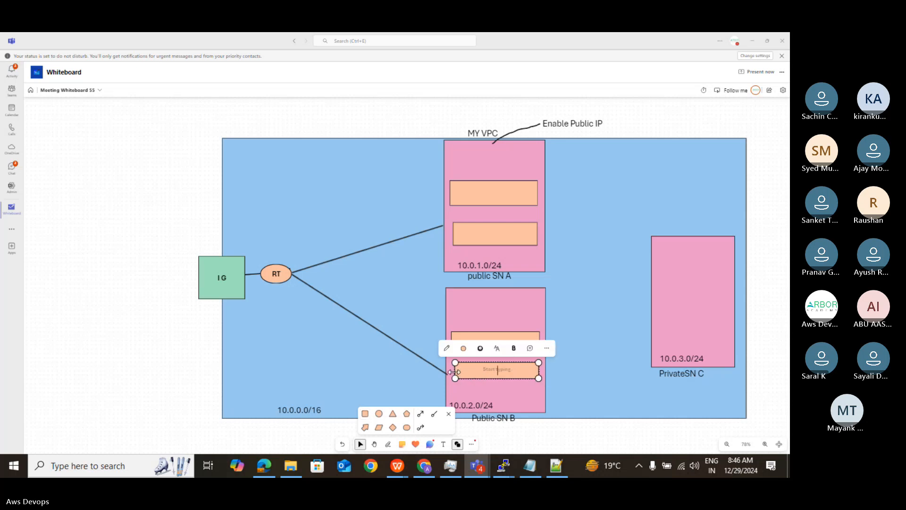
{"action": "left_click_drag", "start_coordinate": [455, 372], "coordinate": [452, 372]}
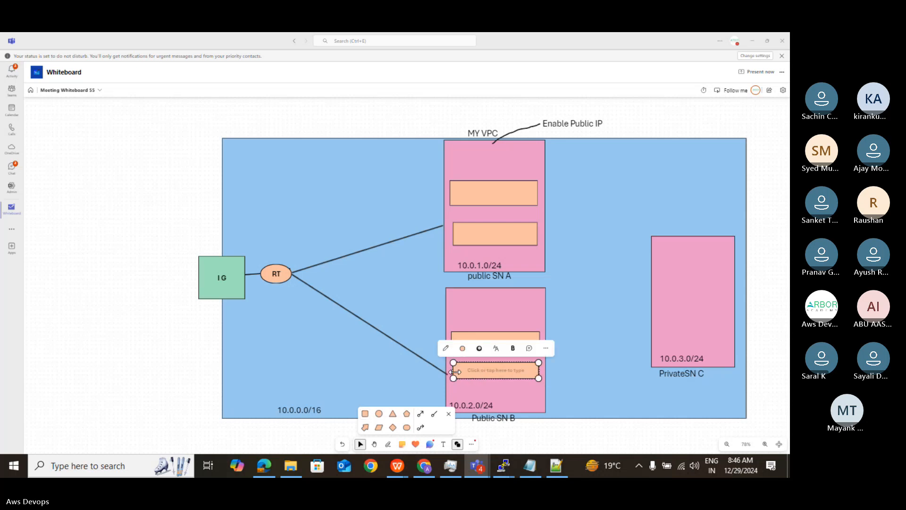
{"action": "left_click", "coordinate": [492, 376]}
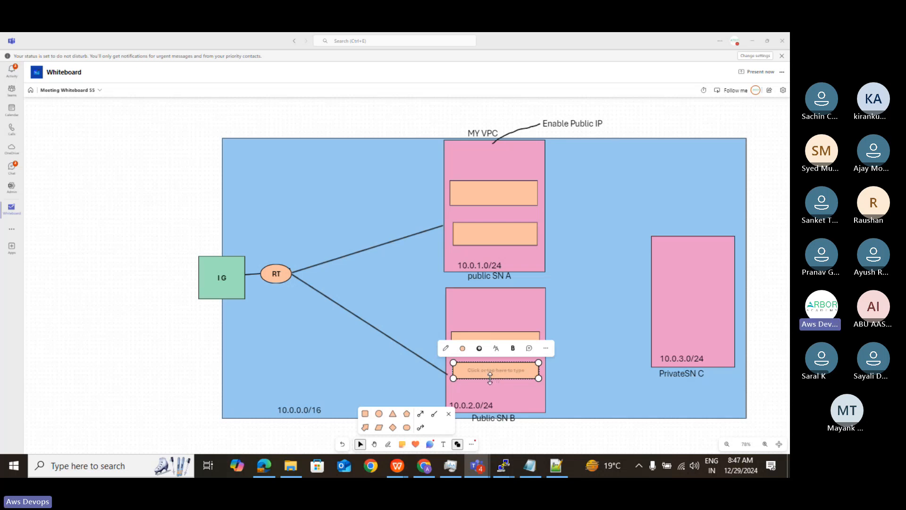
{"action": "left_click_drag", "start_coordinate": [490, 377], "coordinate": [491, 382]}
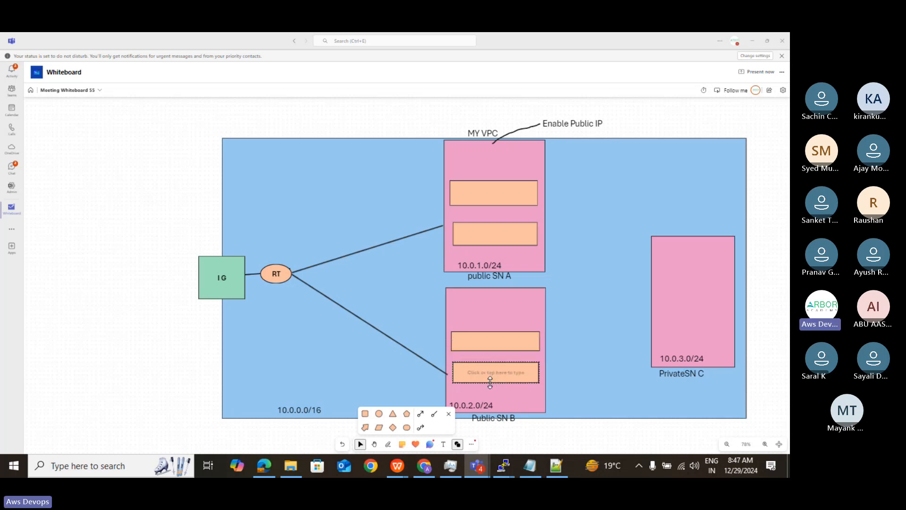
- Label both orange rectangles in public SN A "webserver"
{"action": "left_click", "coordinate": [477, 194]}
{"action": "left_click", "coordinate": [477, 193]}
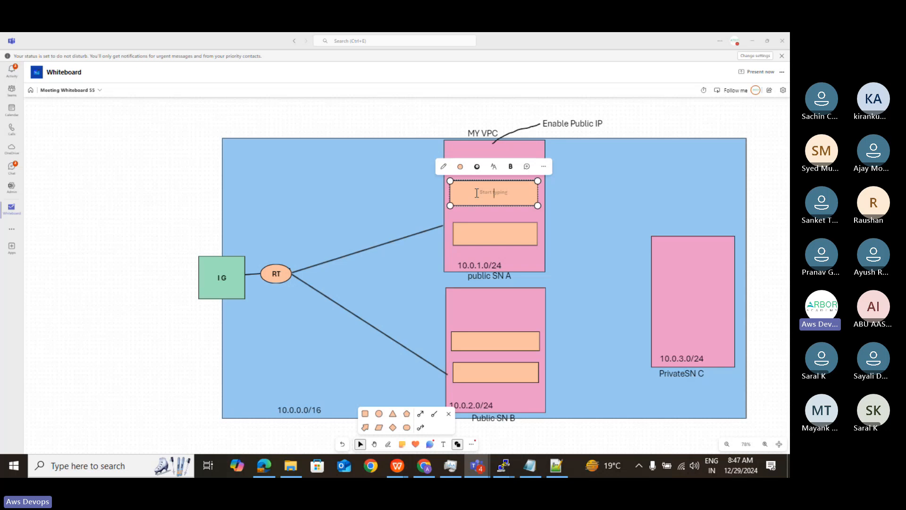
{"action": "type", "text": "web"}
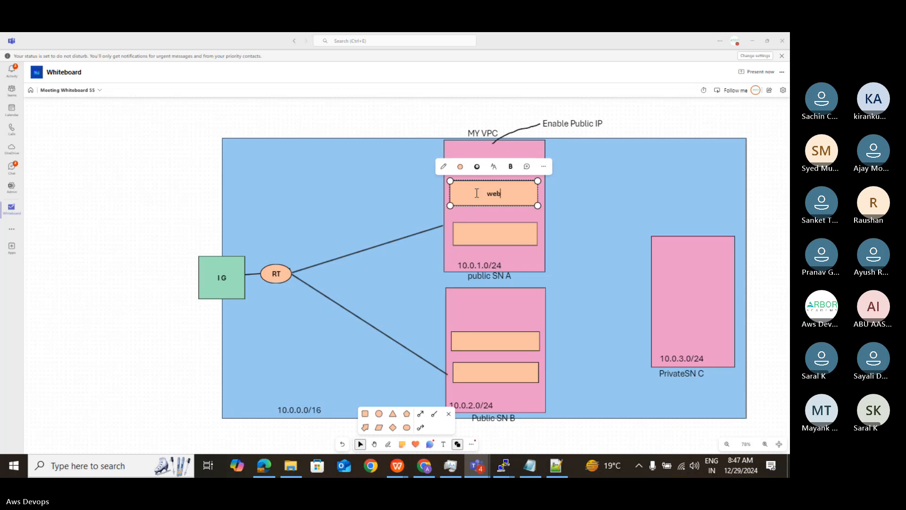
{"action": "type", "text": "server"}
{"action": "left_click", "coordinate": [487, 234]}
{"action": "type", "text": "we"}
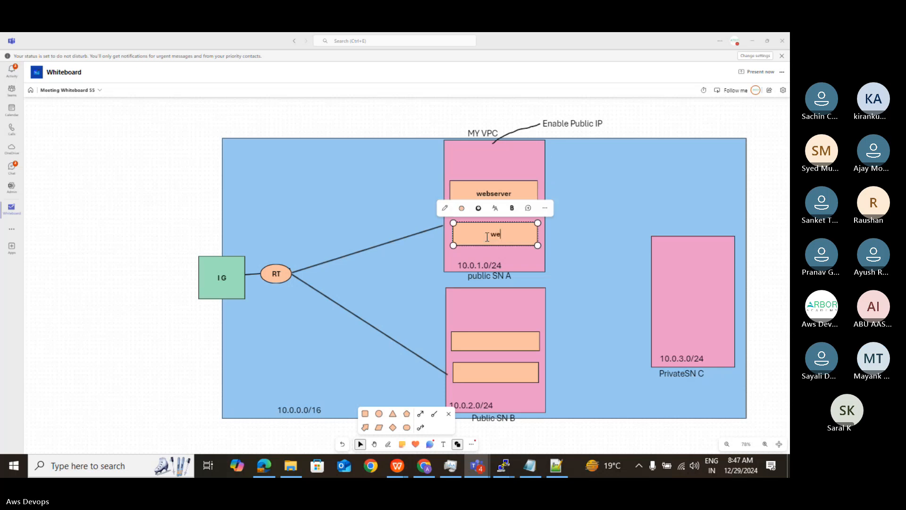
{"action": "type", "text": "bserver"}
- Label both orange rectangles in Public SN B "webserver"
{"action": "left_click", "coordinate": [473, 340]}
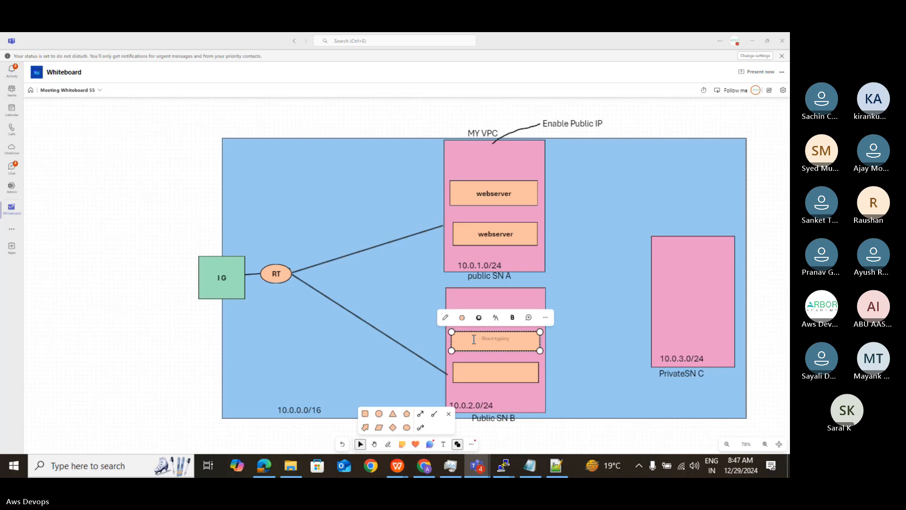
{"action": "type", "text": "webserver"}
{"action": "left_click", "coordinate": [491, 372]}
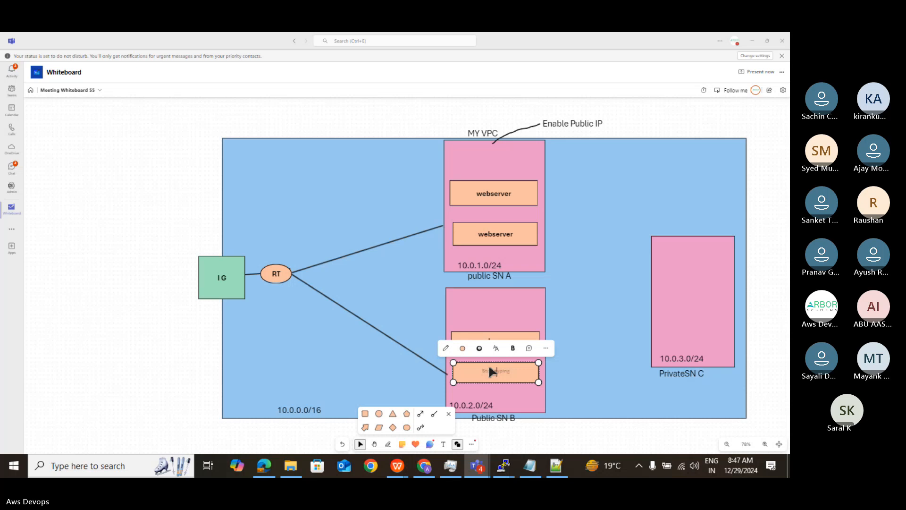
{"action": "type", "text": "webserver"}
{"action": "left_click", "coordinate": [603, 291]}
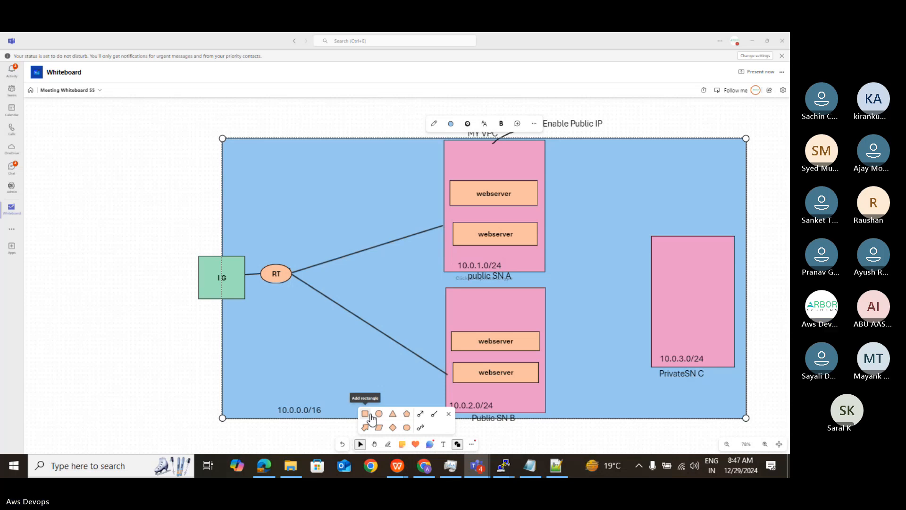
- Add a small light-green pentagon between RT and the public subnets and label it "LB"
{"action": "left_click", "coordinate": [406, 414]}
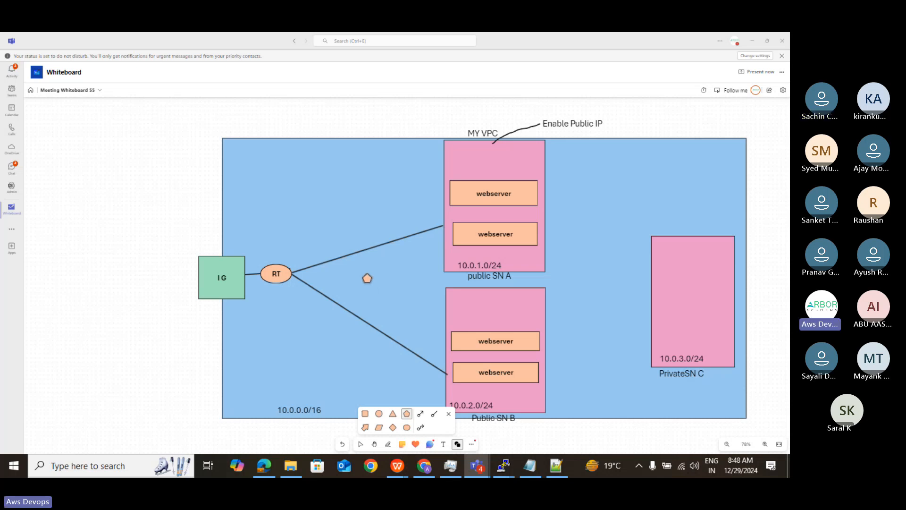
{"action": "left_click", "coordinate": [365, 276]}
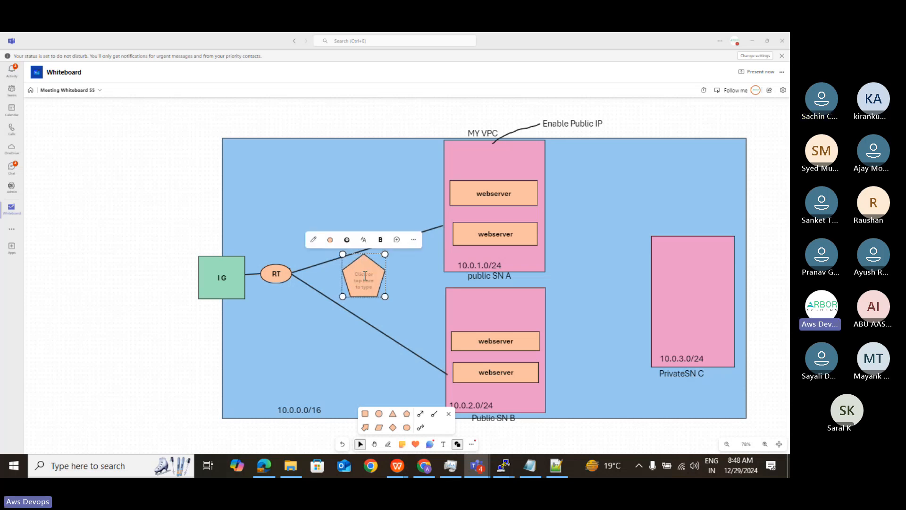
{"action": "left_click", "coordinate": [330, 239]}
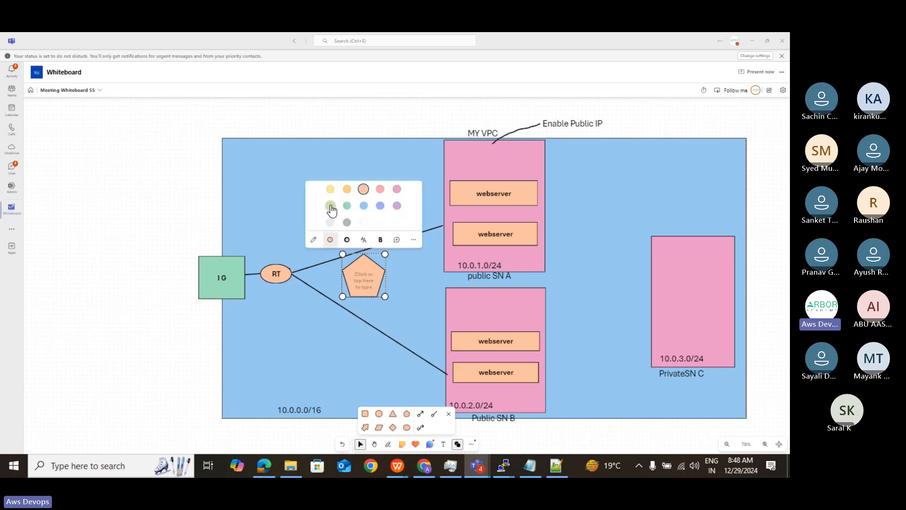
{"action": "left_click", "coordinate": [330, 206]}
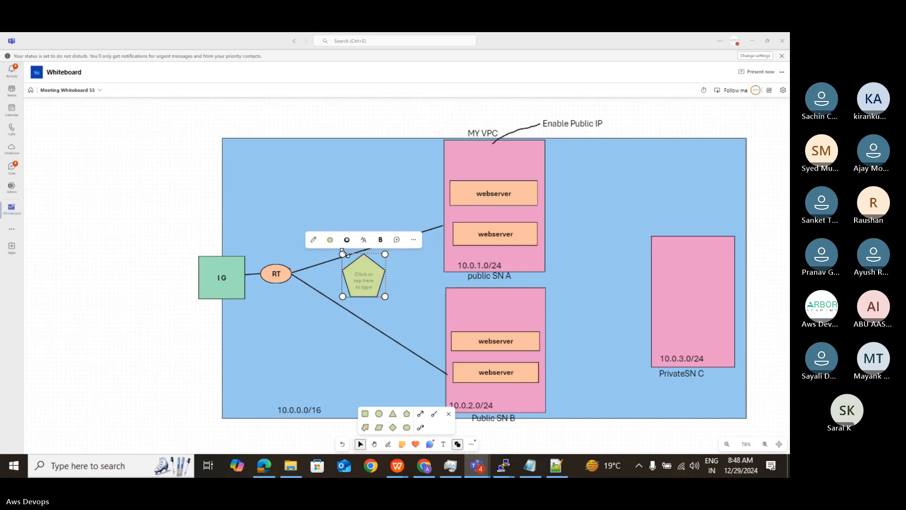
{"action": "left_click_drag", "start_coordinate": [343, 254], "coordinate": [350, 261]}
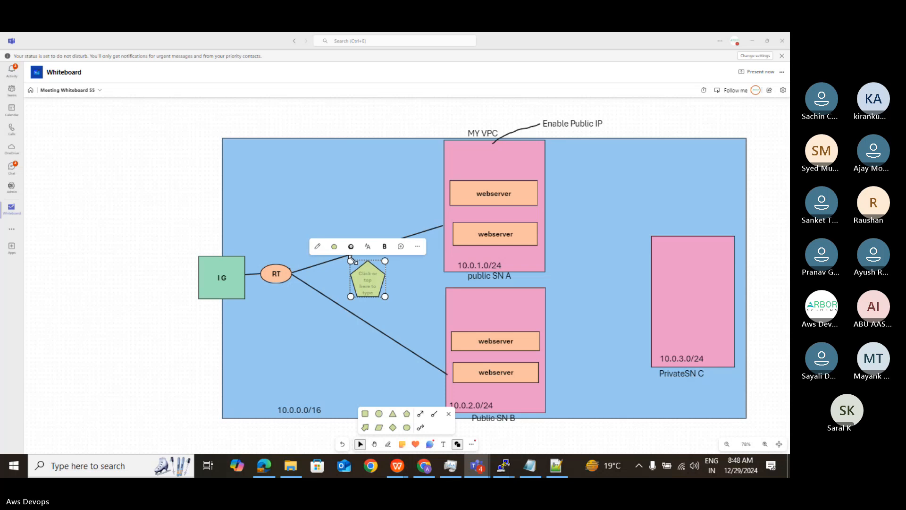
{"action": "left_click", "coordinate": [368, 282]}
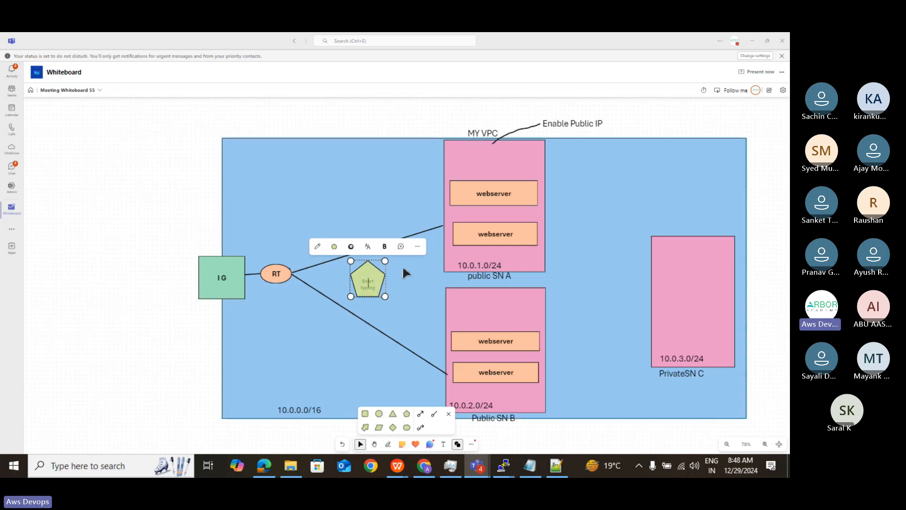
{"action": "type", "text": "LB"}
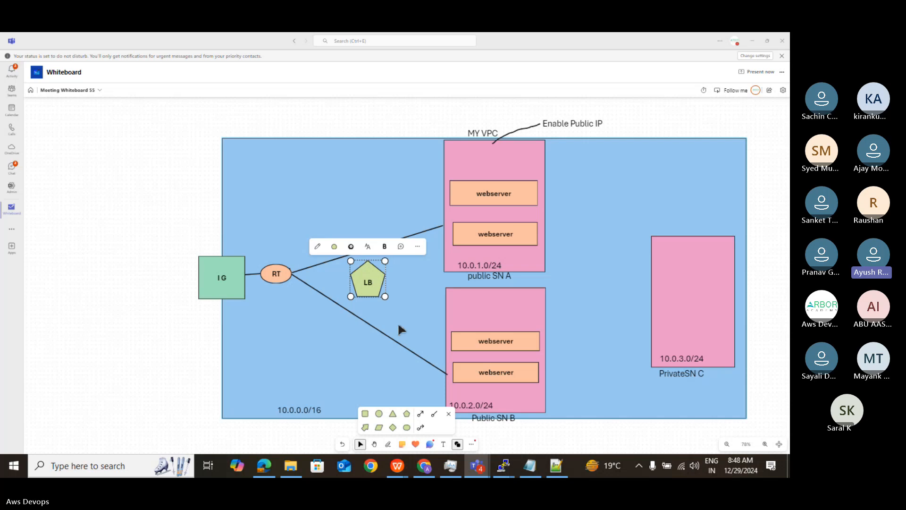
- Add a circle just right of the LB pentagon and shrink it to a small, slightly flat ellipse
{"action": "left_click", "coordinate": [387, 444]}
{"action": "left_click", "coordinate": [388, 445]}
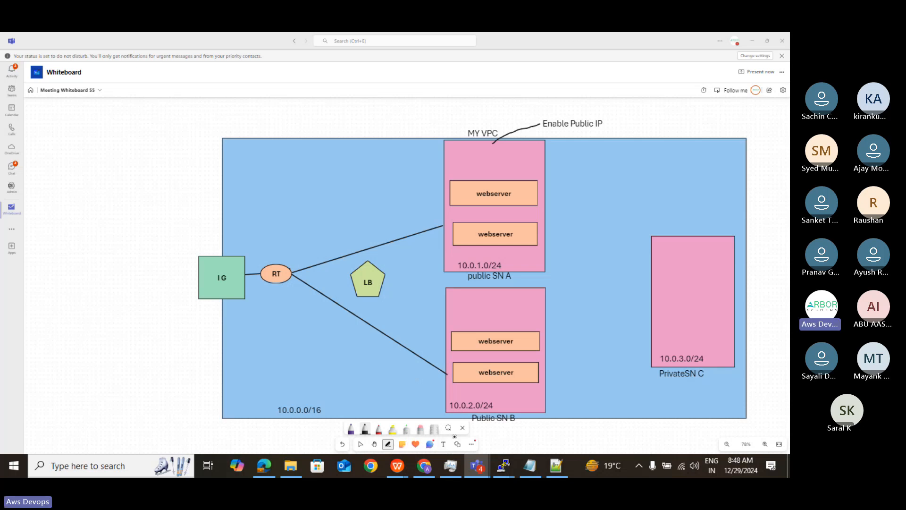
{"action": "left_click", "coordinate": [458, 444]}
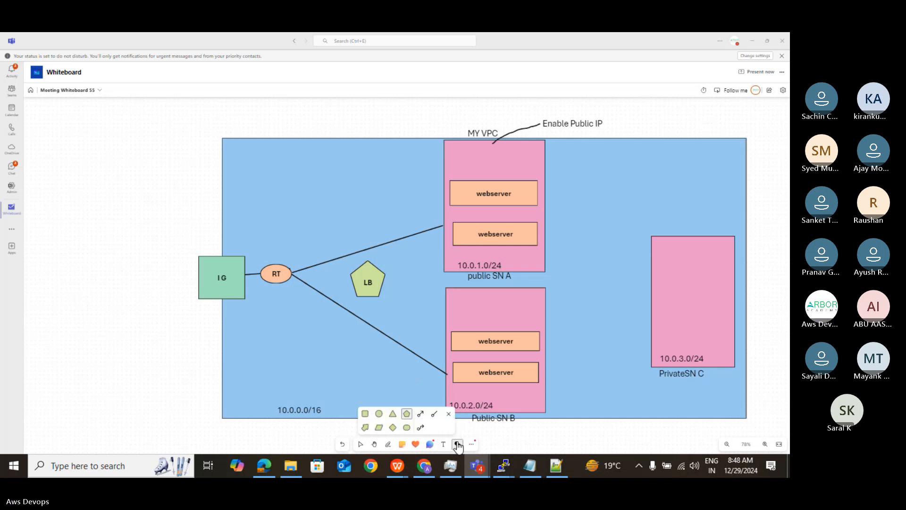
{"action": "left_click", "coordinate": [380, 416]}
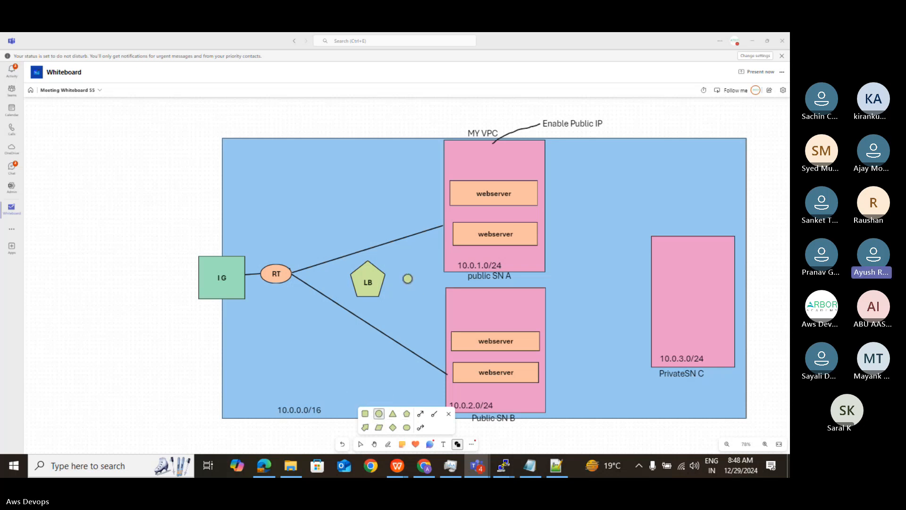
{"action": "left_click", "coordinate": [405, 276]}
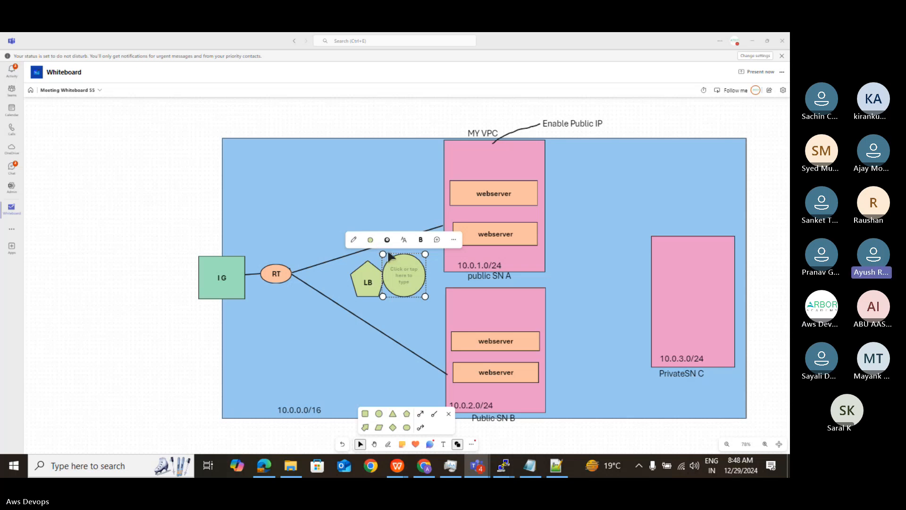
{"action": "left_click_drag", "start_coordinate": [383, 254], "coordinate": [395, 267]}
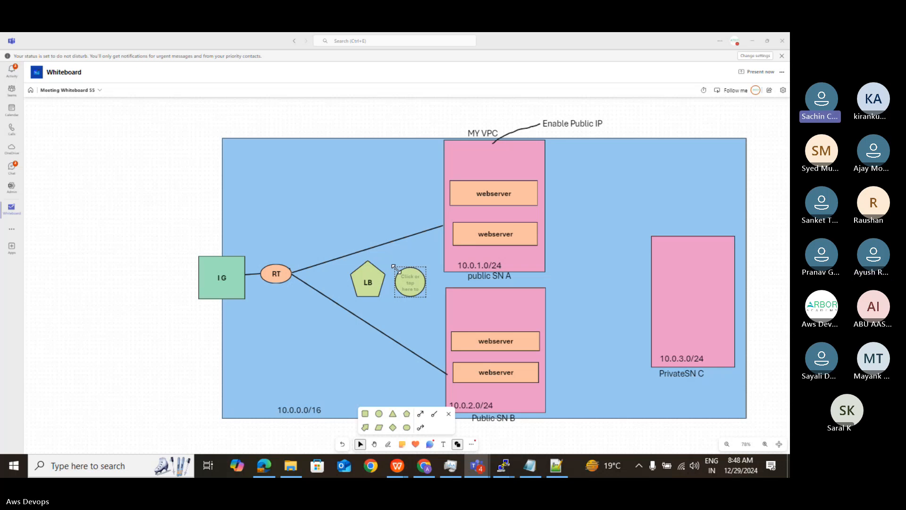
{"action": "left_click_drag", "start_coordinate": [394, 267], "coordinate": [396, 268]}
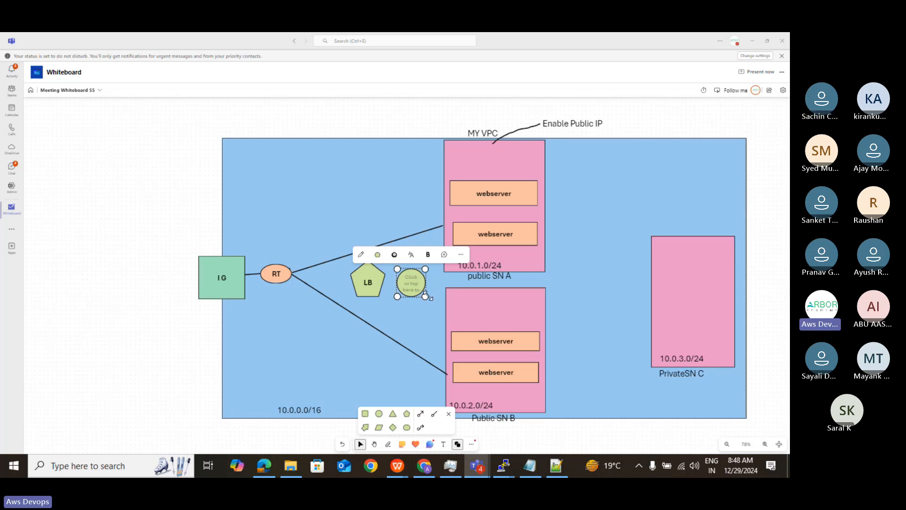
{"action": "left_click_drag", "start_coordinate": [425, 296], "coordinate": [423, 291]}
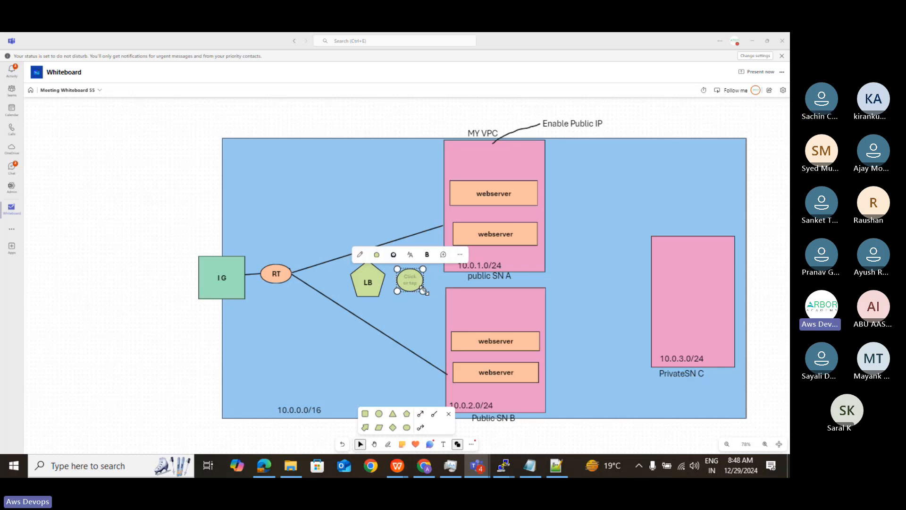
- Fill the small ellipse beside LB with teal green and label it "AS"
{"action": "left_click", "coordinate": [377, 256]}
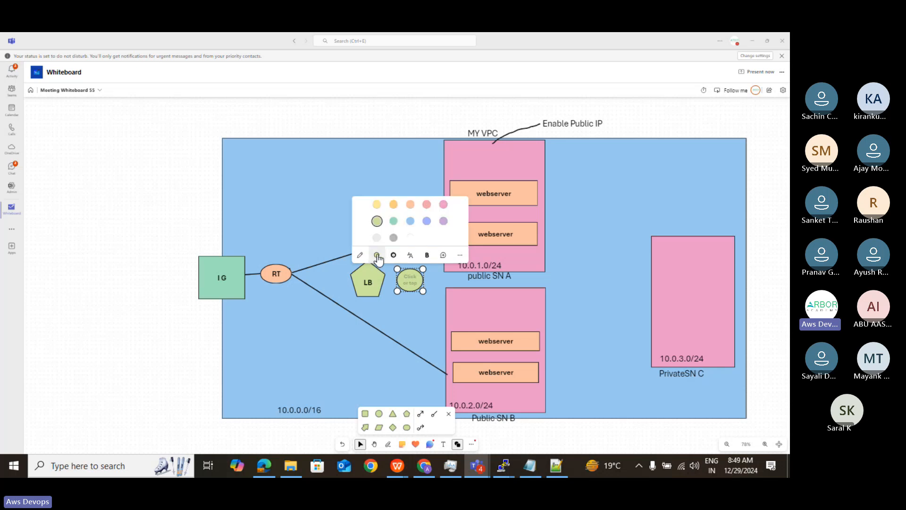
{"action": "left_click", "coordinate": [394, 222]}
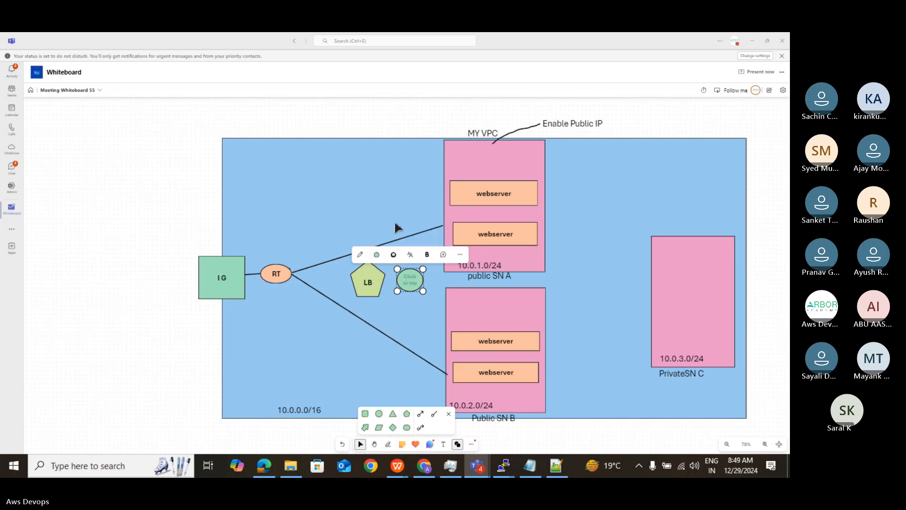
{"action": "left_click", "coordinate": [411, 283]}
{"action": "type", "text": "AS"}
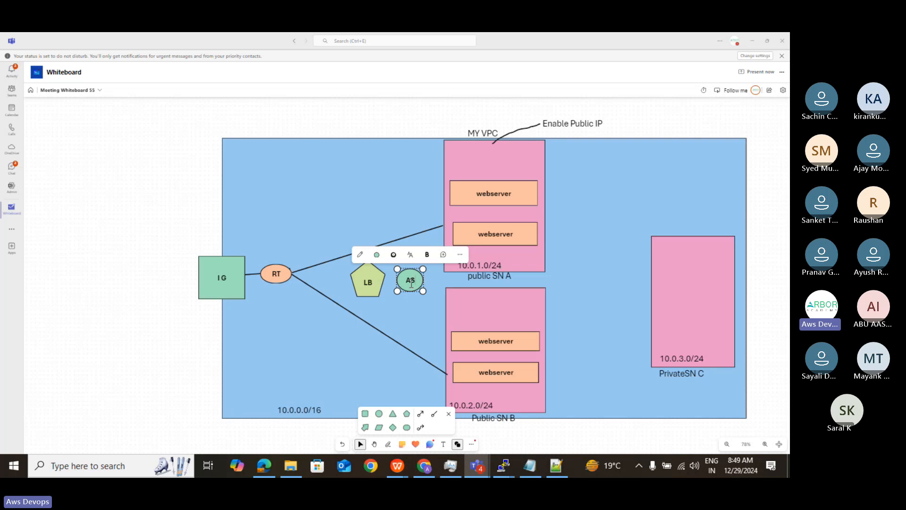
- Draw a short black pen line connecting the LB pentagon to the AS ellipse
{"action": "left_click", "coordinate": [390, 444]}
{"action": "left_click", "coordinate": [390, 445]}
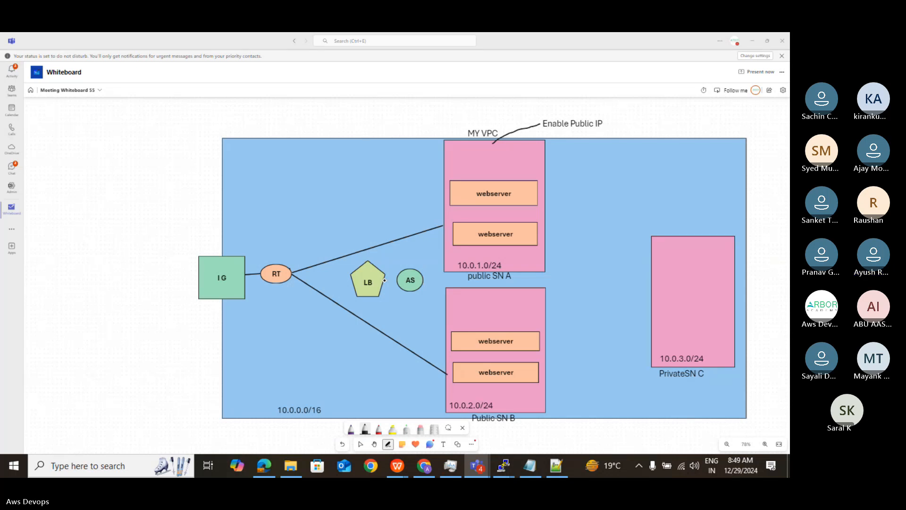
{"action": "left_click_drag", "start_coordinate": [385, 281], "coordinate": [402, 281]}
- Draw blue pen lines from LB to both webservers in public SN A and the upper webserver in Public SN B
{"action": "left_click", "coordinate": [380, 433]}
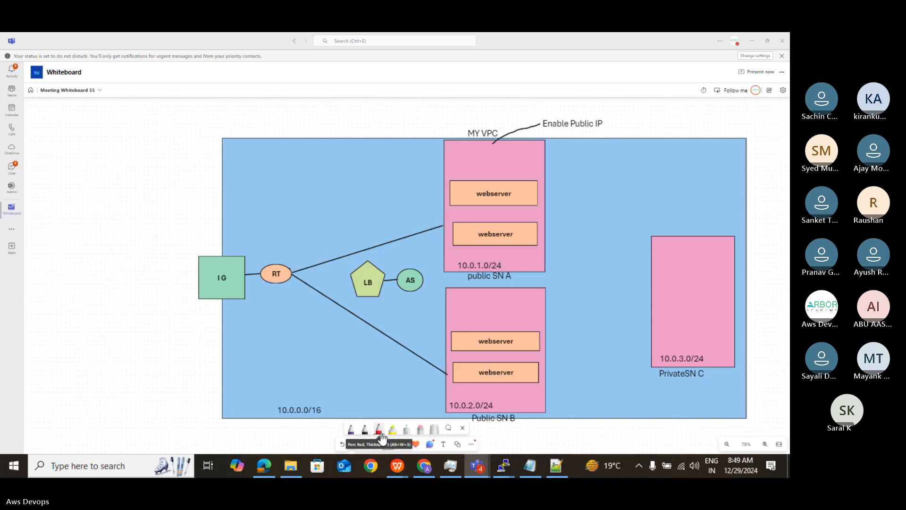
{"action": "left_click", "coordinate": [381, 434]}
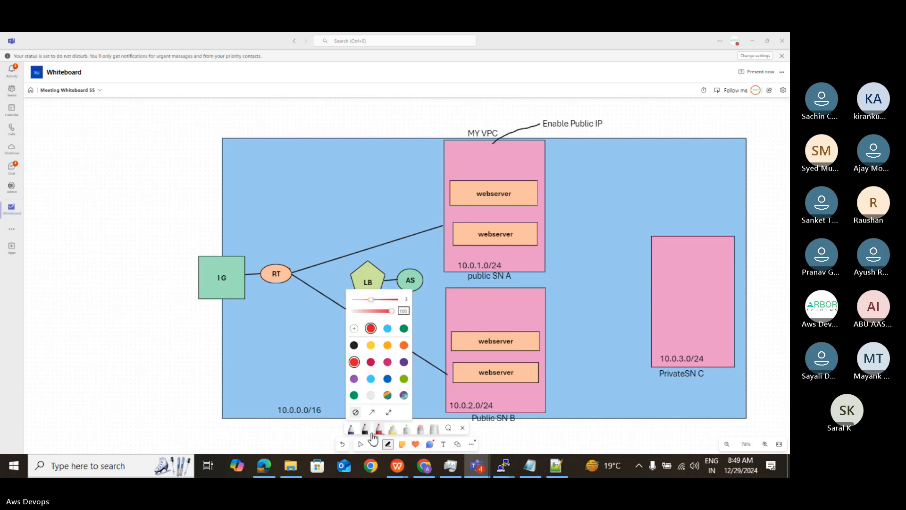
{"action": "left_click", "coordinate": [387, 379]}
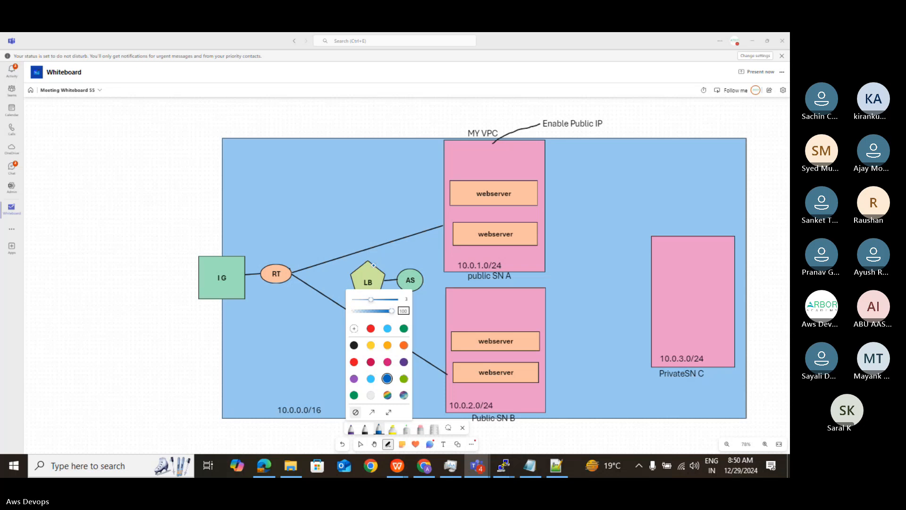
{"action": "left_click", "coordinate": [373, 266]}
{"action": "left_click_drag", "start_coordinate": [373, 266], "coordinate": [450, 194]}
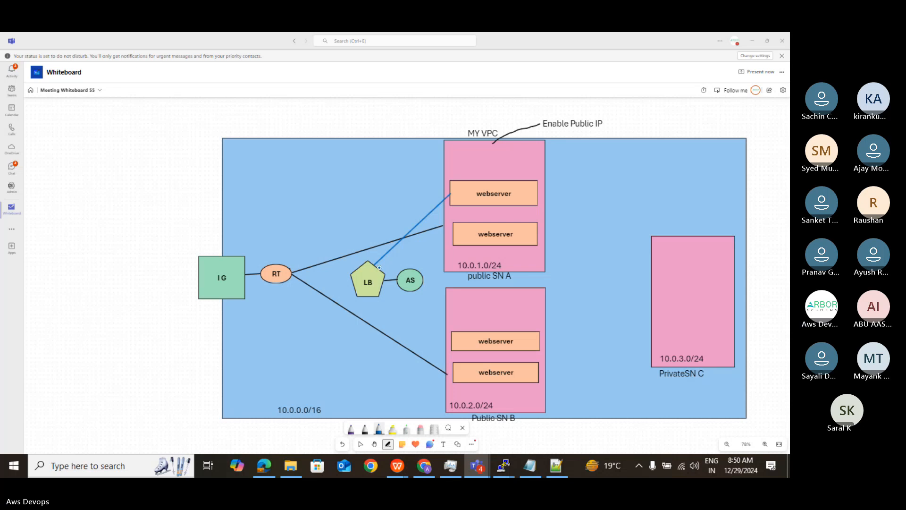
{"action": "left_click_drag", "start_coordinate": [378, 267], "coordinate": [452, 234]}
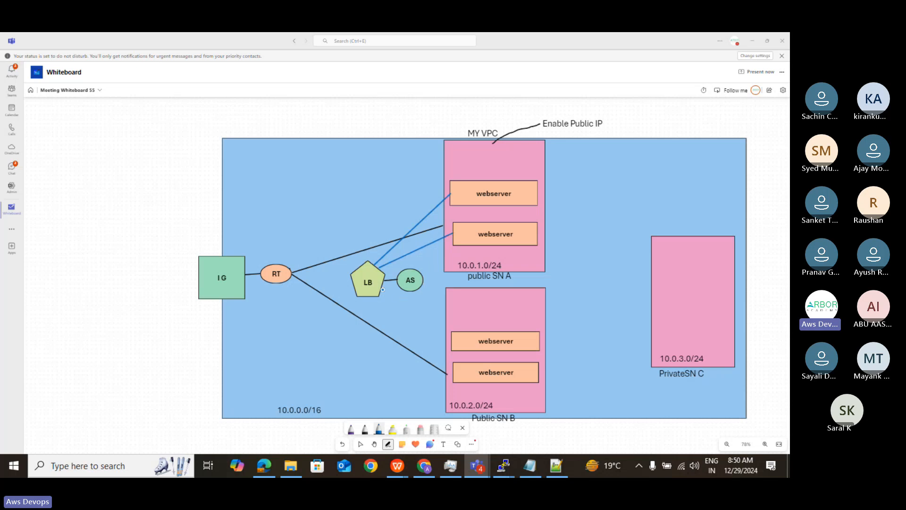
{"action": "left_click_drag", "start_coordinate": [382, 285], "coordinate": [452, 338]}
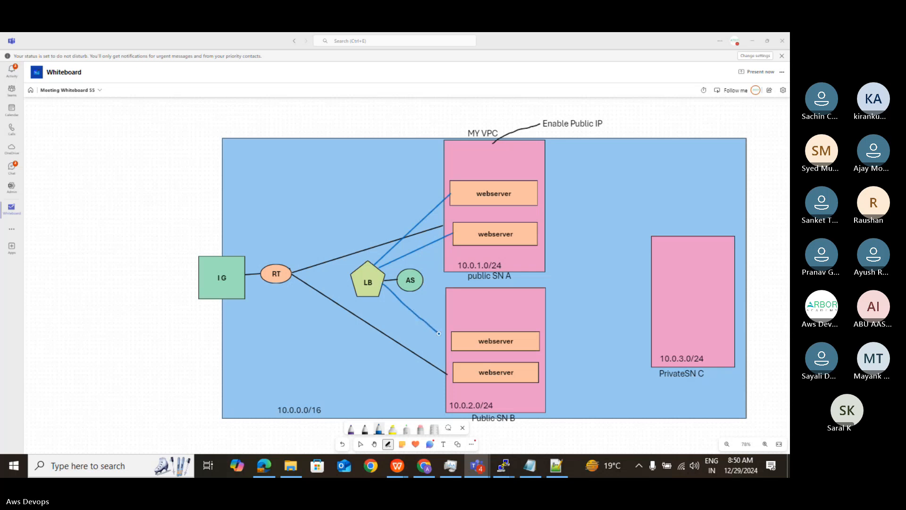